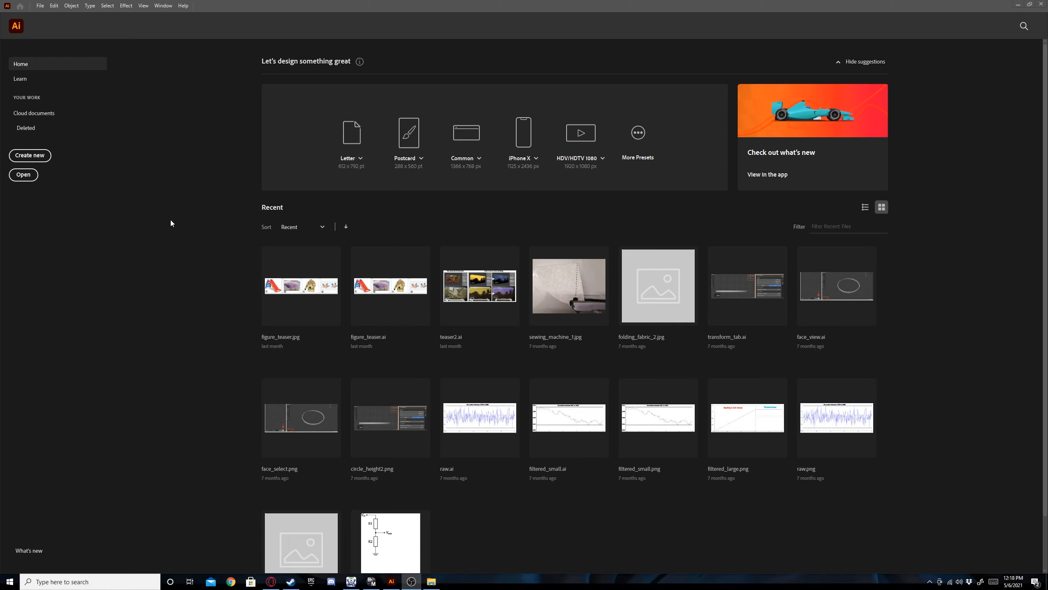
Create a new document from the Letter print preset with its units set to millimeters.
left_click(29, 156)
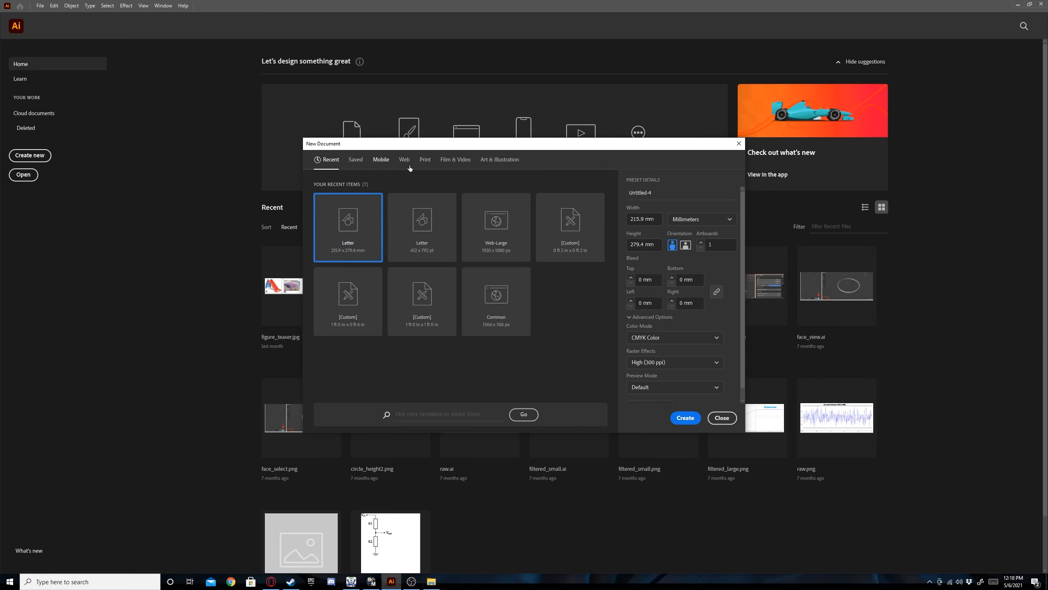
left_click(425, 160)
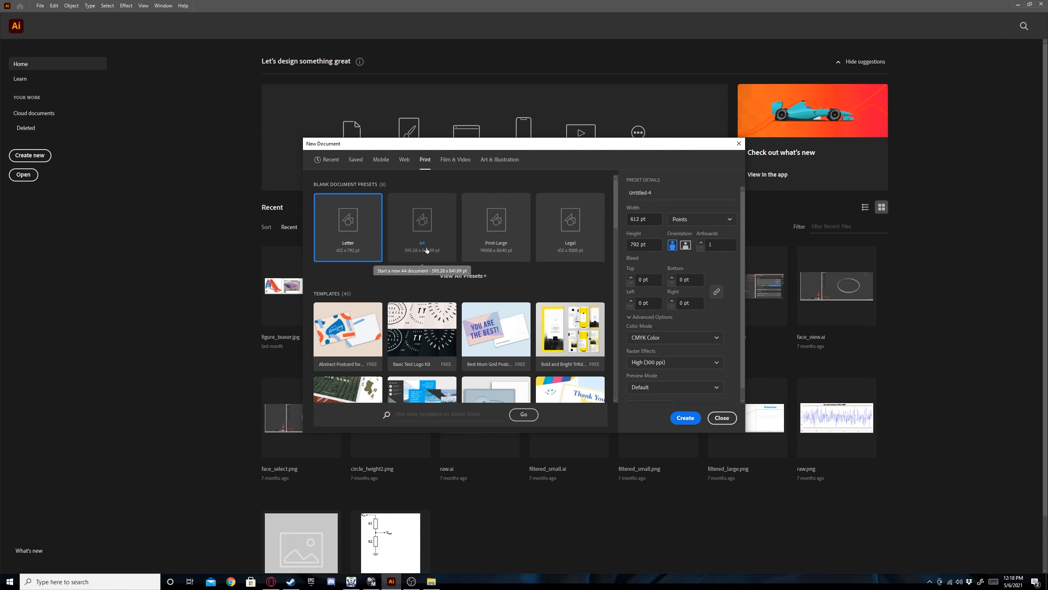
left_click(348, 249)
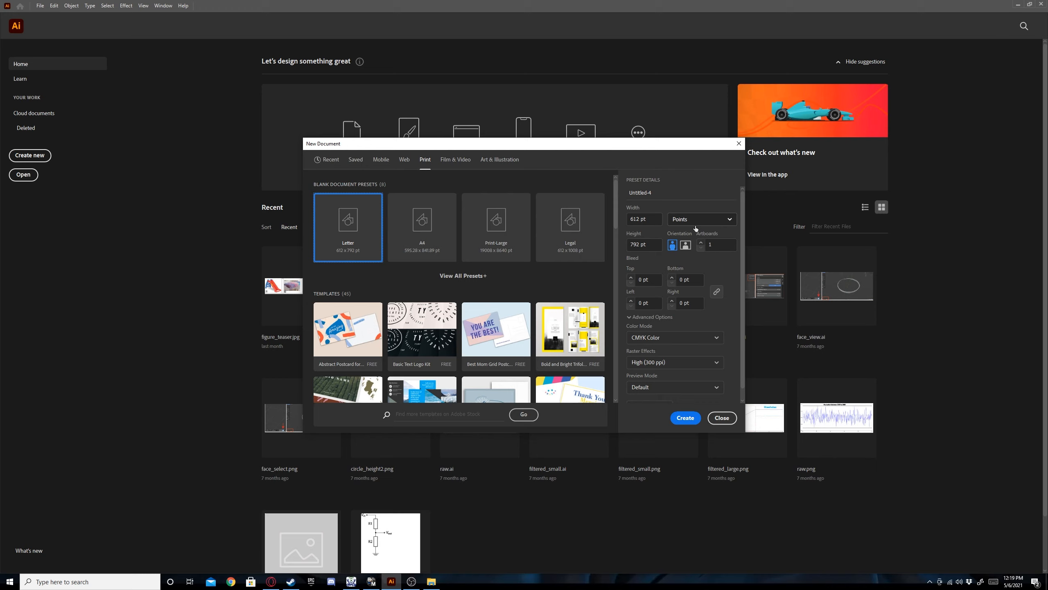
left_click(709, 222)
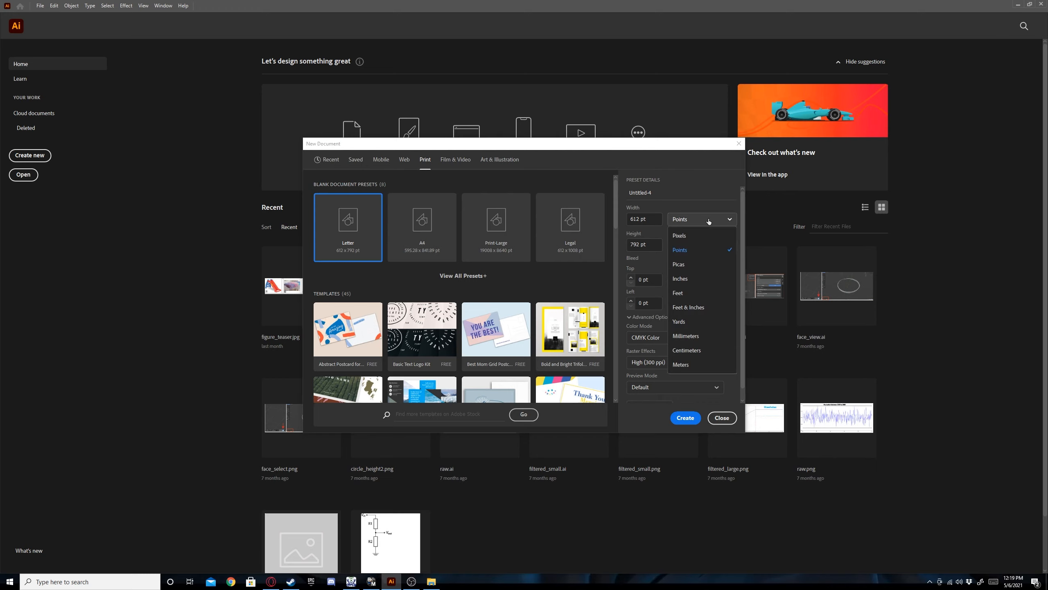
left_click(690, 338)
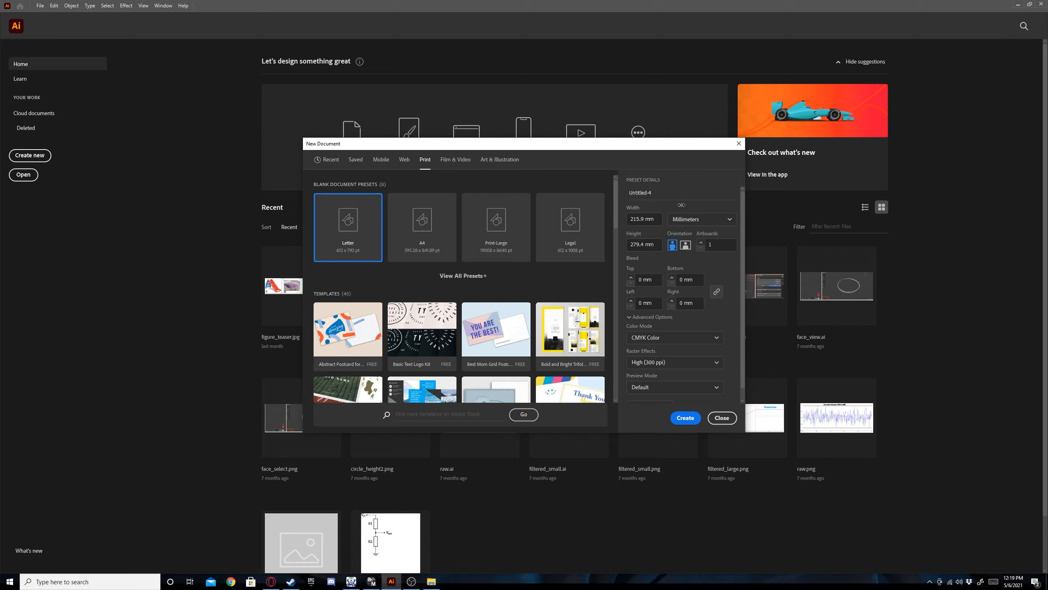
left_click(693, 419)
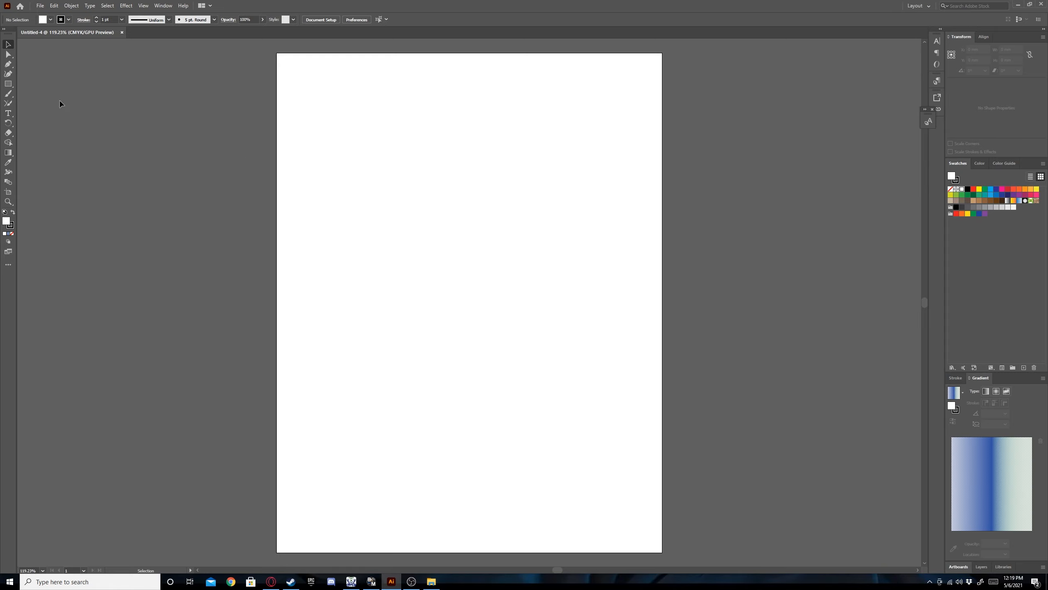
Draw a rectangle about 62 by 55 mm in the upper-left part of the page.
left_click(9, 85)
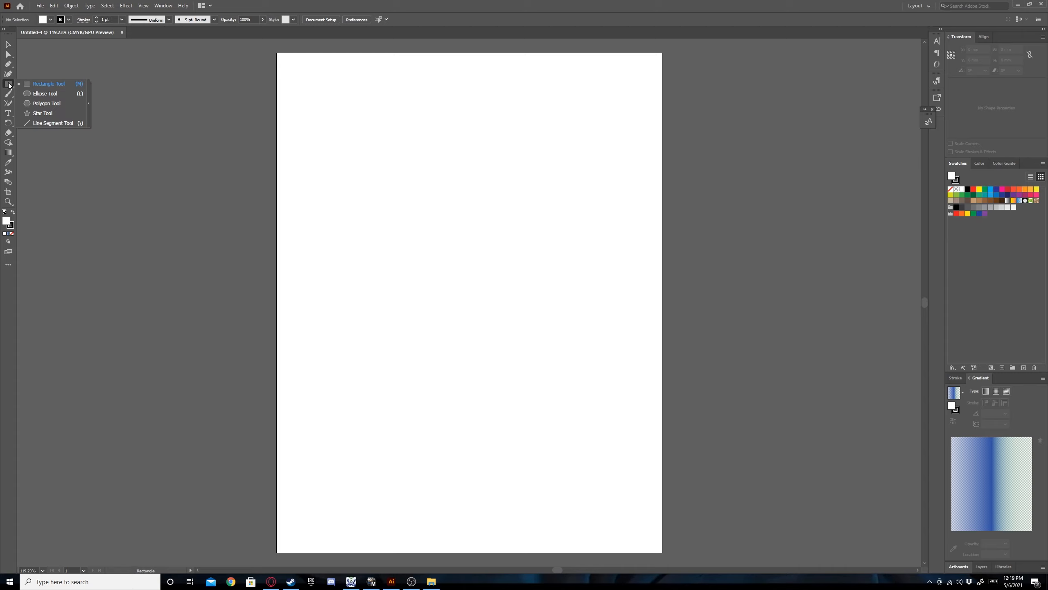
left_click(56, 84)
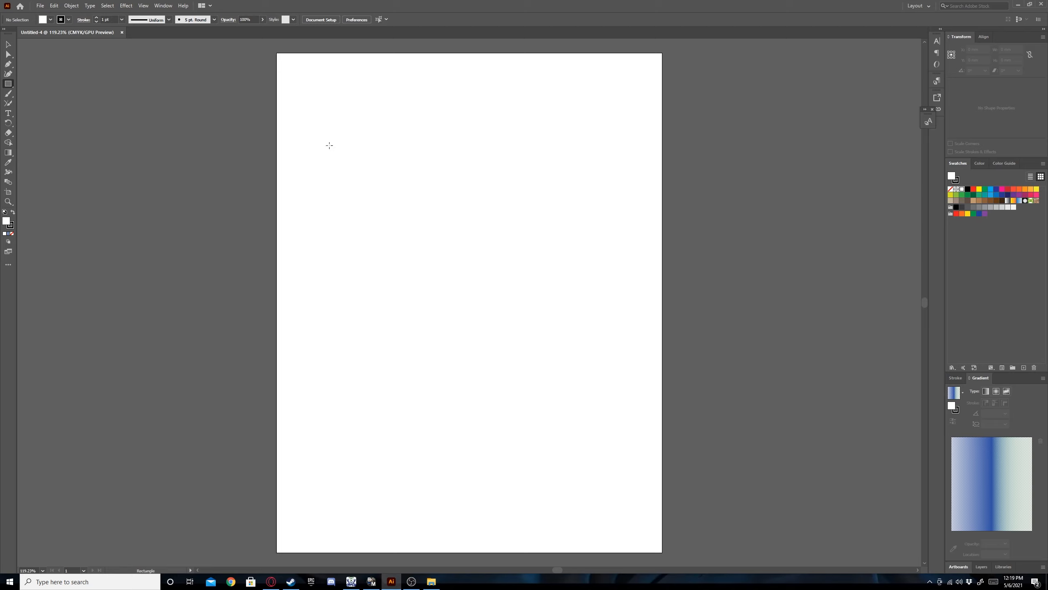
left_click_drag(334, 128, 445, 226)
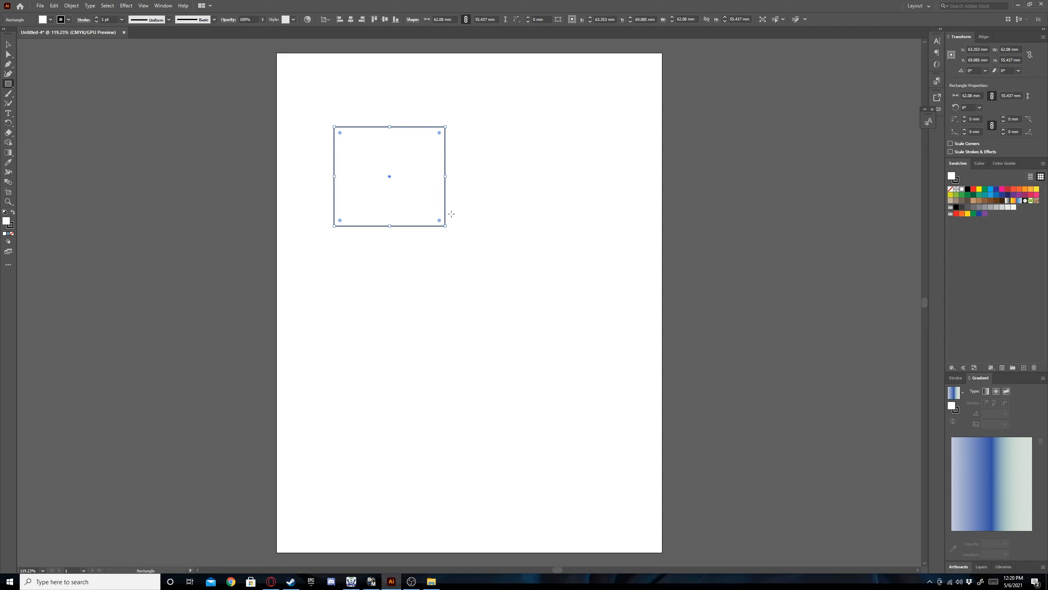
key("v")
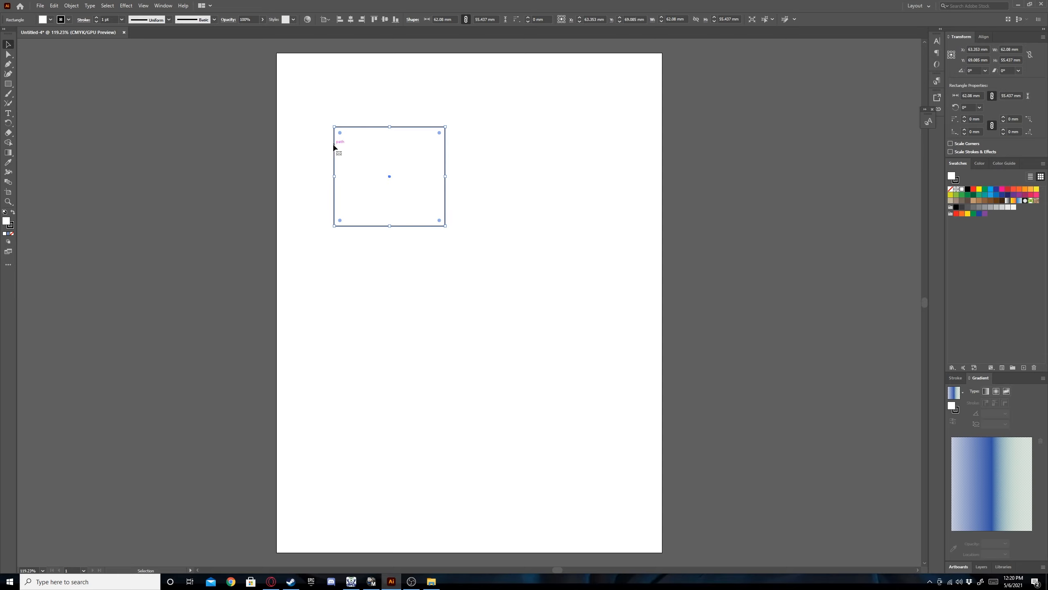
Set the rectangle's stroke to None and deselect it.
left_click(69, 20)
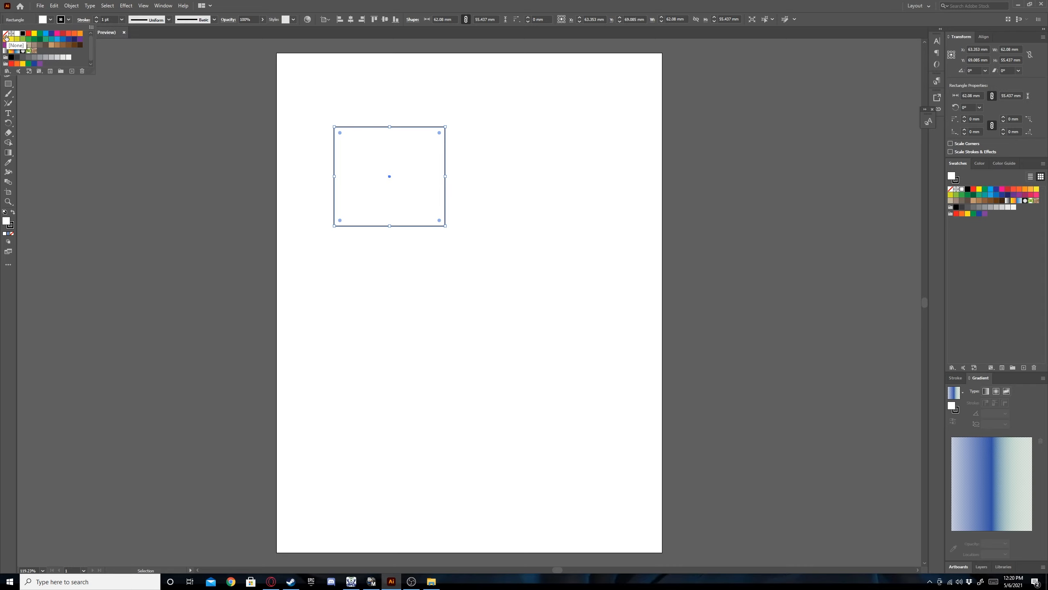
left_click(6, 38)
left_click(482, 201)
left_click(480, 198)
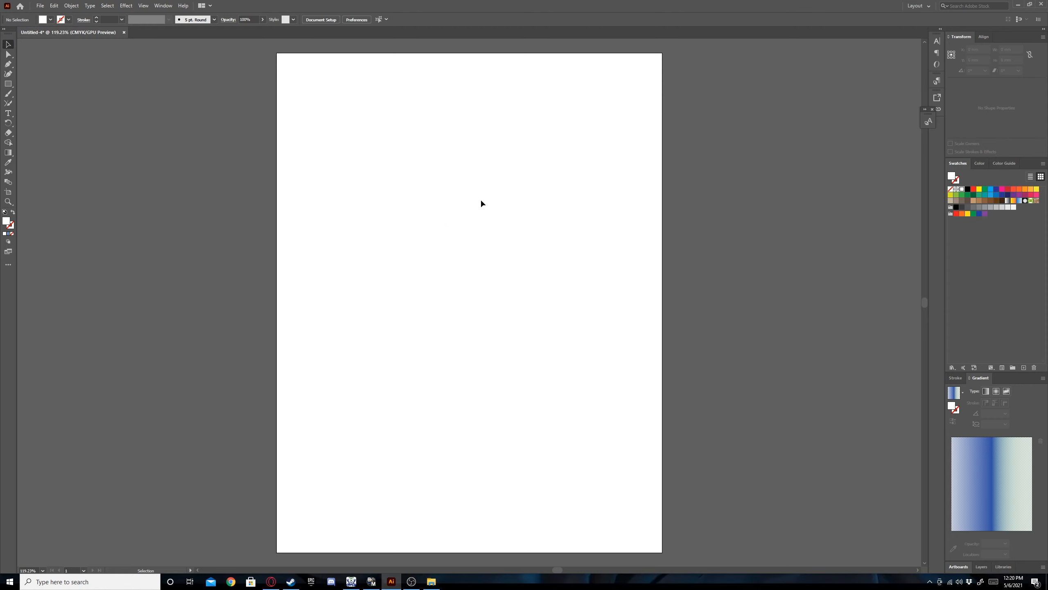
Fill the rectangle with the CMYK Red swatch.
left_click(429, 186)
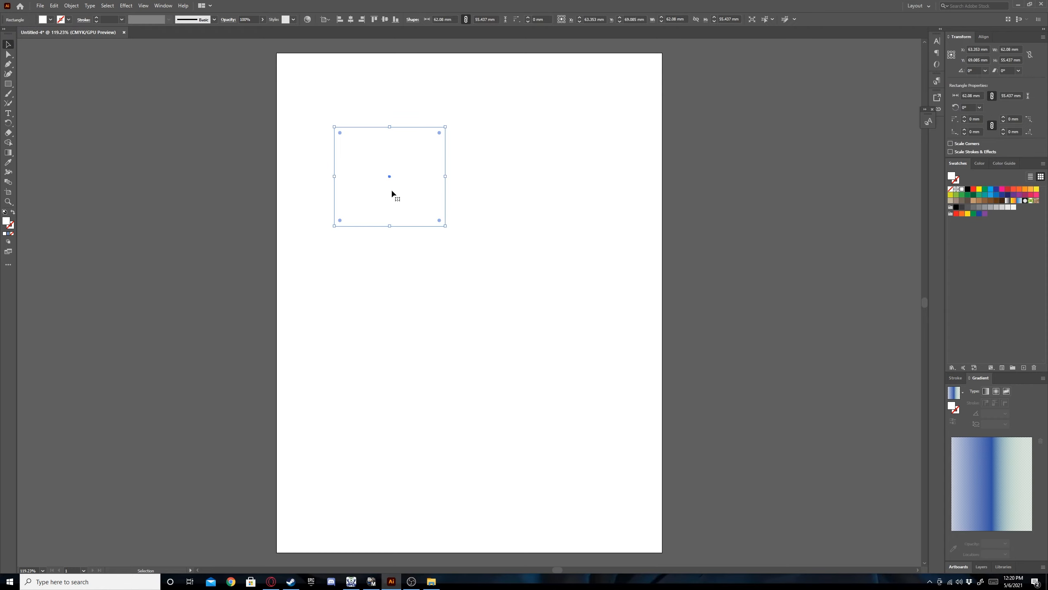
left_click(50, 20)
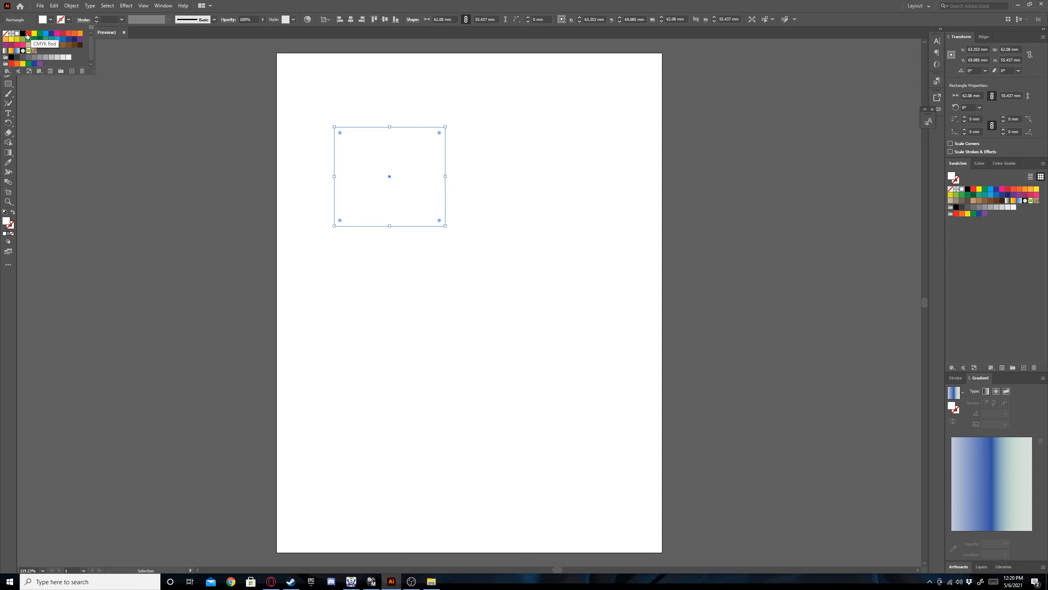
left_click(29, 36)
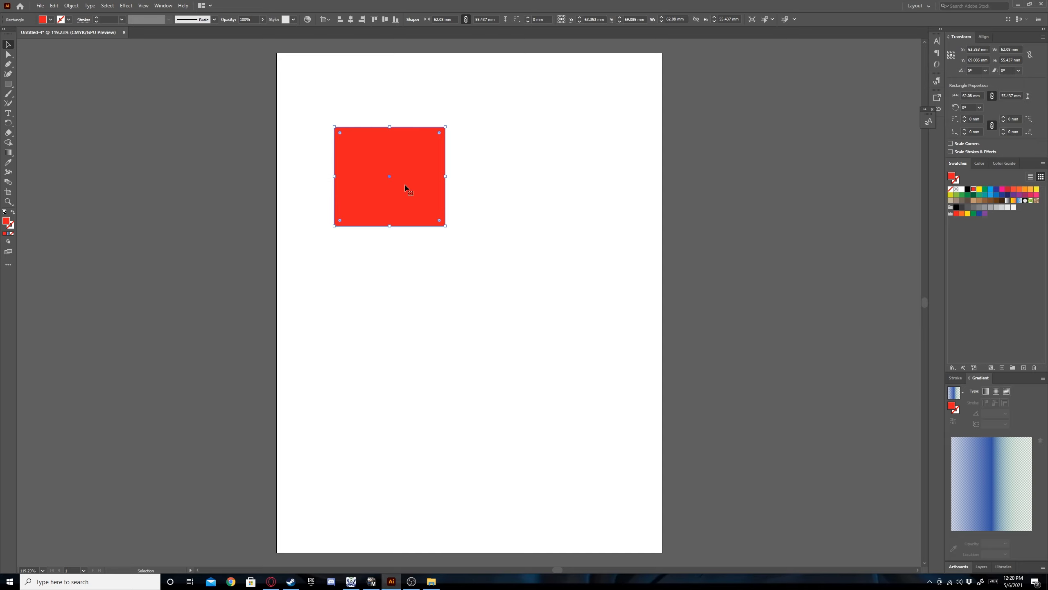
left_click(533, 205)
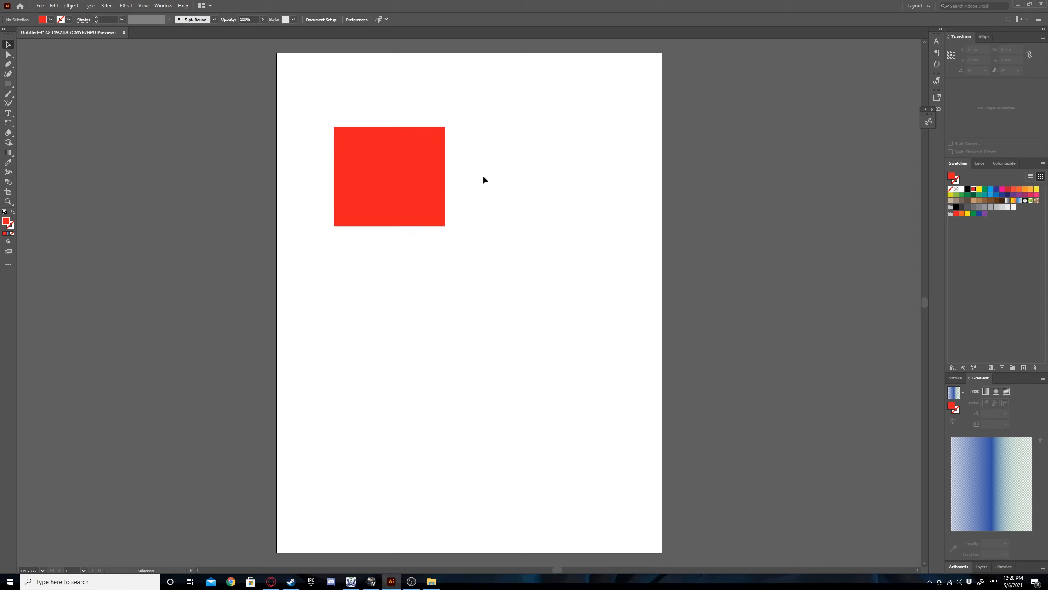
Move the red rectangle slightly right and down the page and resize it to about 57 by 60 mm.
left_click(387, 192)
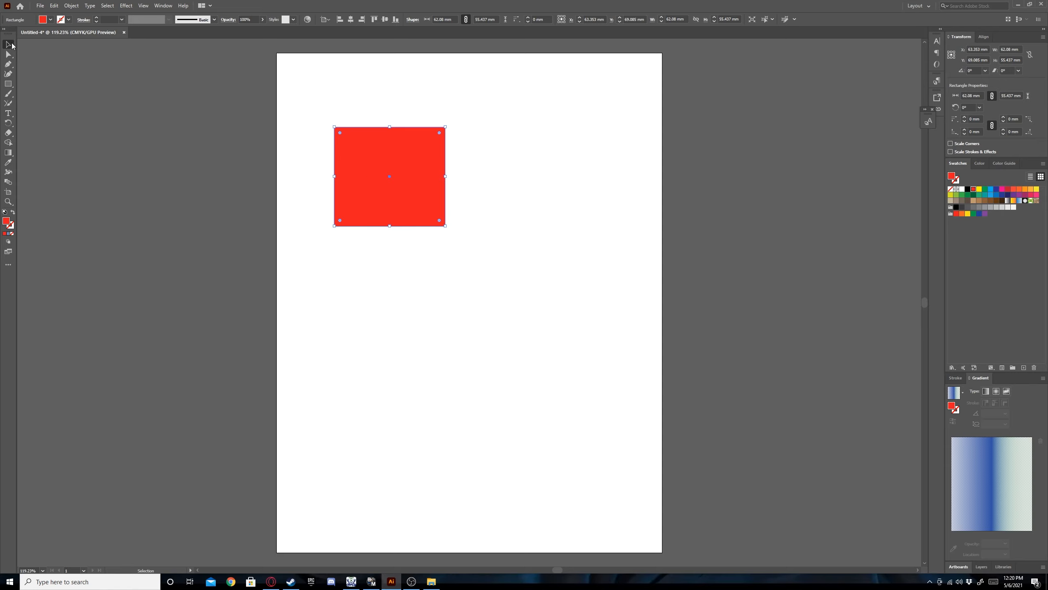
left_click_drag(392, 150, 436, 163)
mouse_move(490, 144)
left_mouse_down()
mouse_move(549, 148)
mouse_move(613, 84)
mouse_move(563, 93)
mouse_move(480, 137)
left_mouse_up()
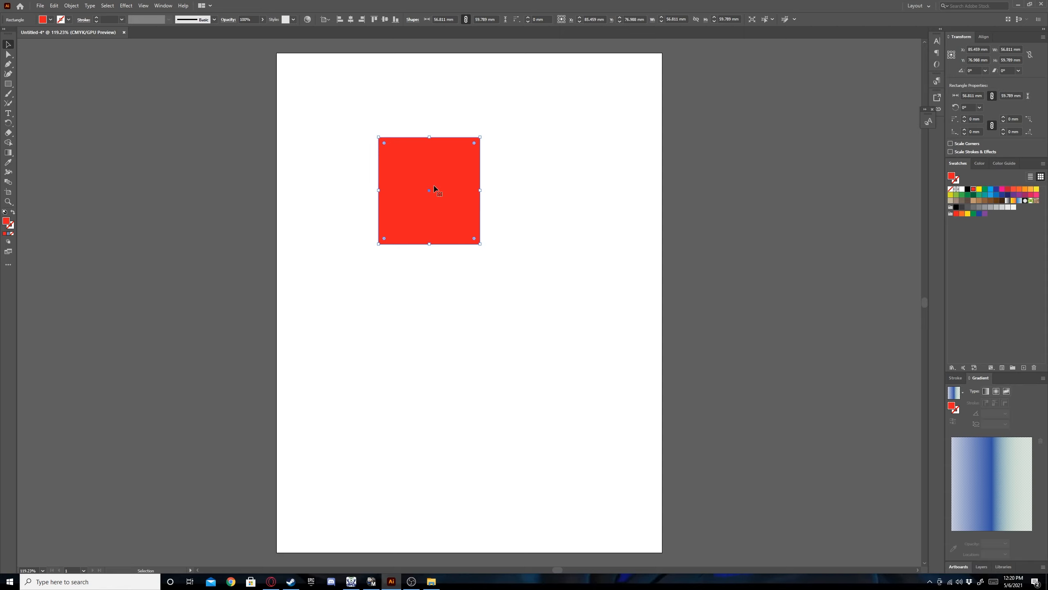
left_click(358, 189)
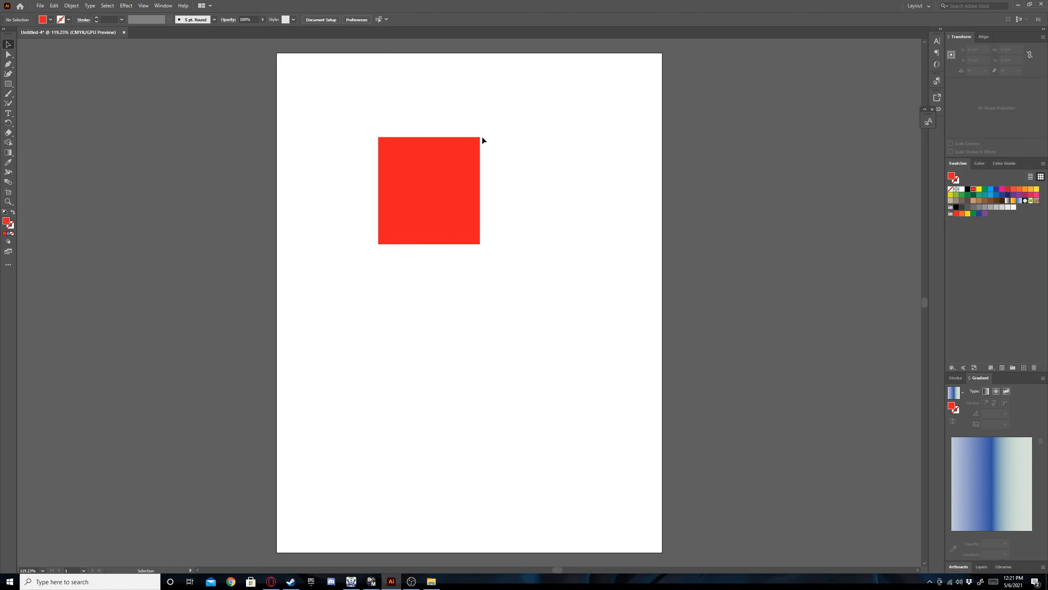
Try stretching the red rectangle's upper-right anchor point outward with Direct Selection, and undo the distortion.
left_click(9, 54)
left_click(411, 173)
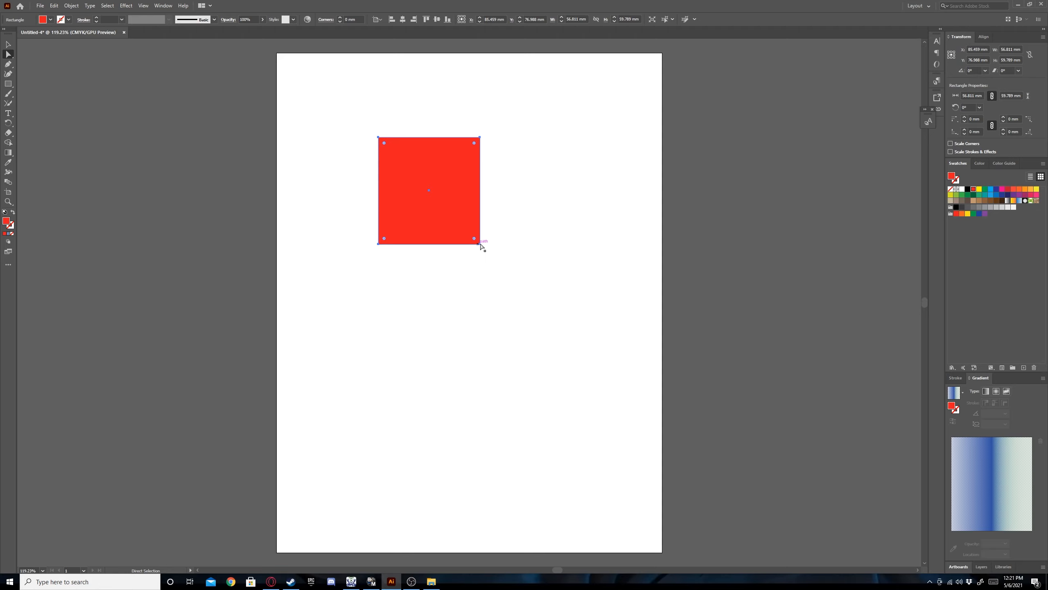
left_click(479, 138)
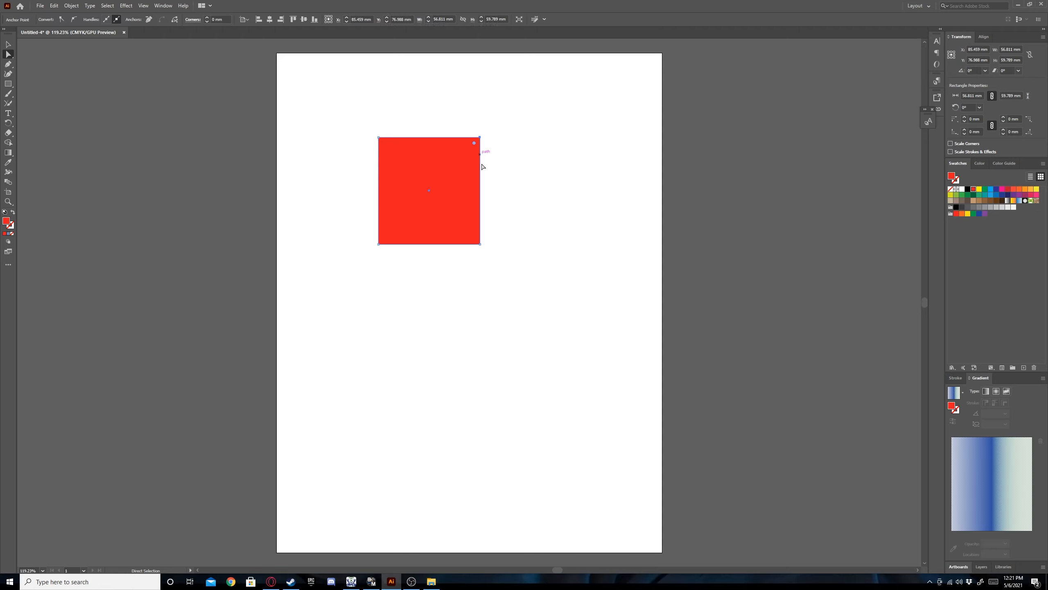
left_click_drag(479, 137, 568, 72)
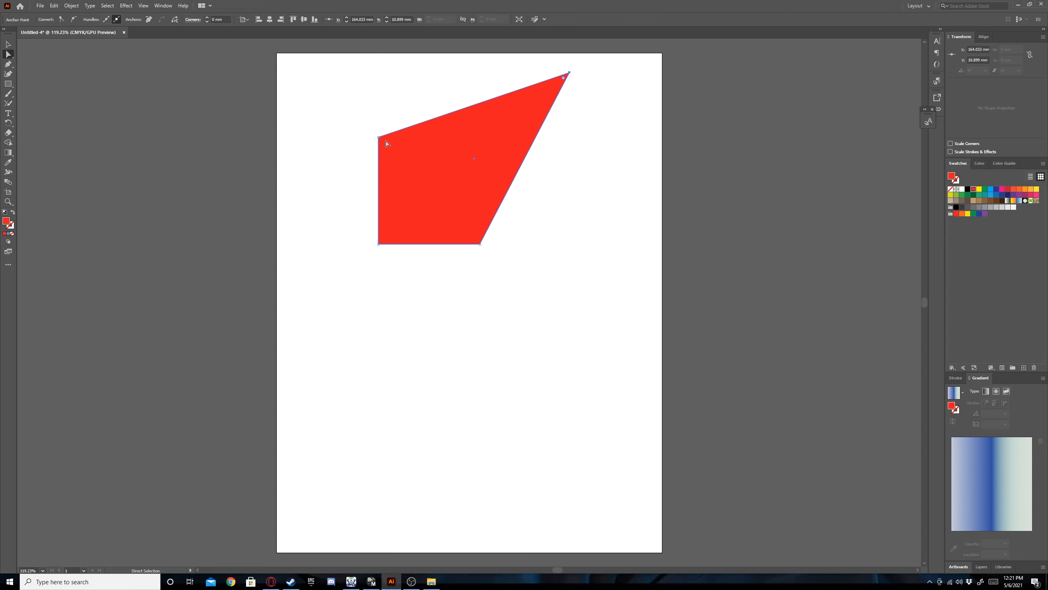
key("ctrl+z")
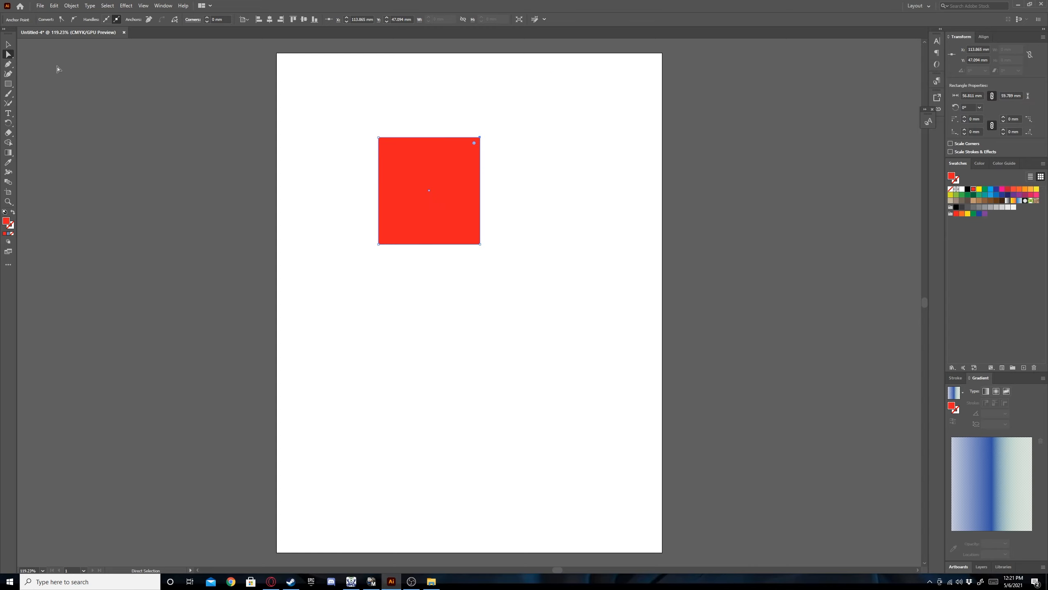
left_click(8, 45)
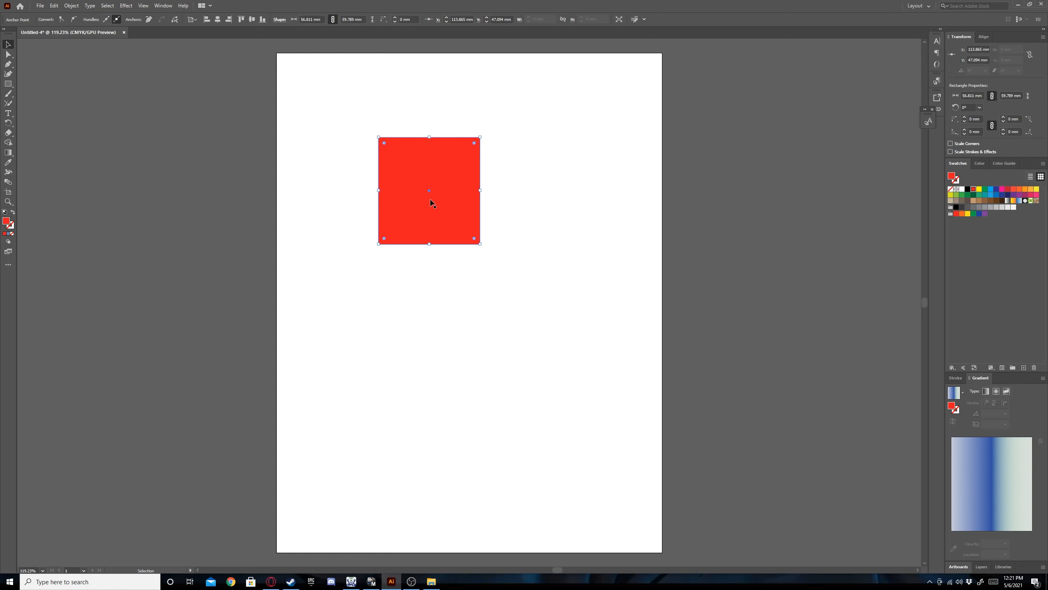
left_click(415, 168)
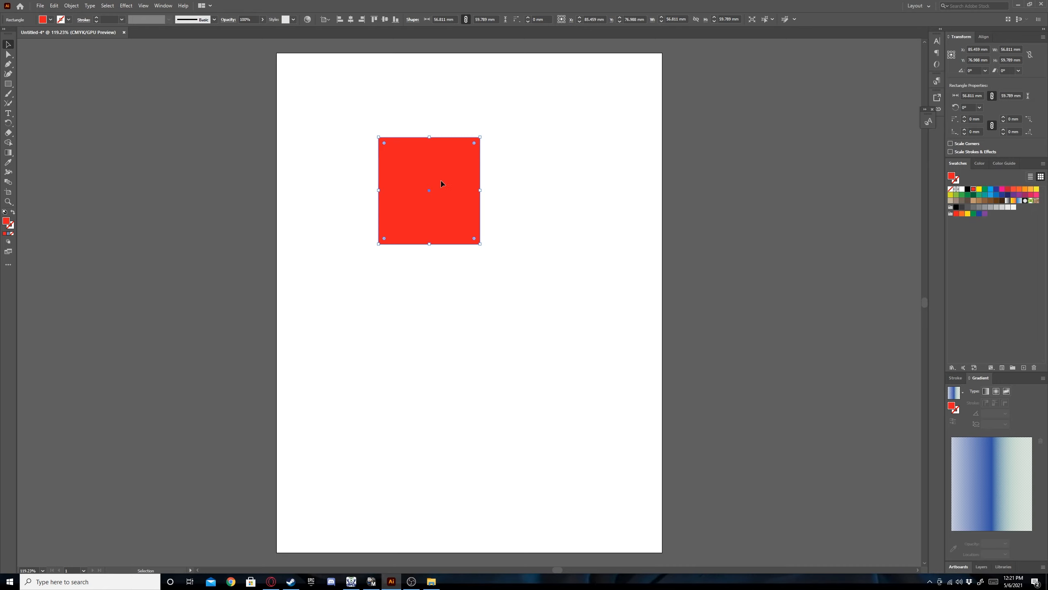
Move the red rectangle toward the page's upper-left corner and set its width and height to 40 mm each.
left_click_drag(441, 183, 374, 136)
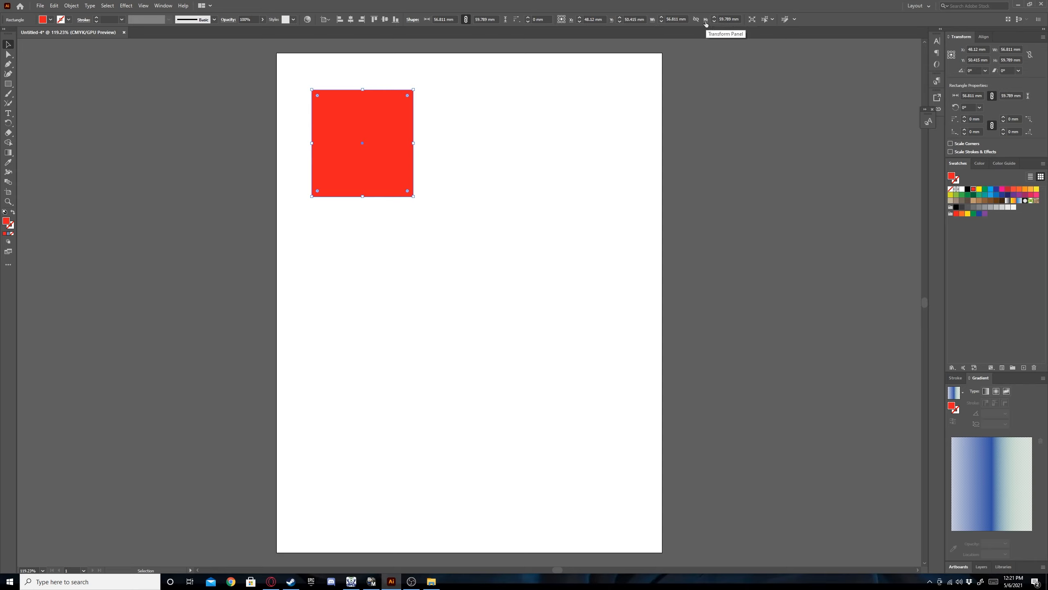
double_click(680, 19)
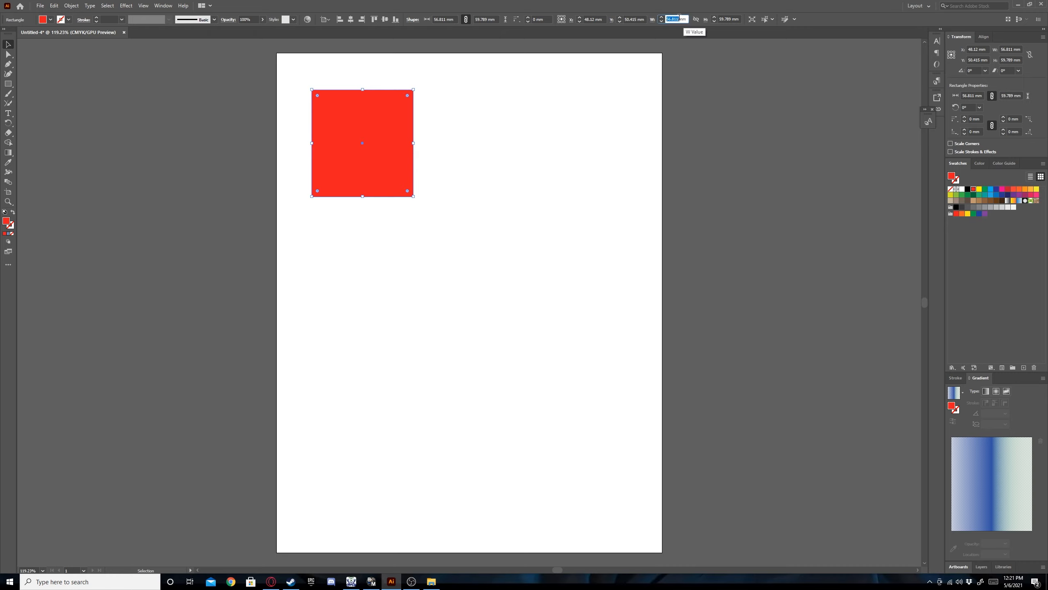
type("40")
key("Tab")
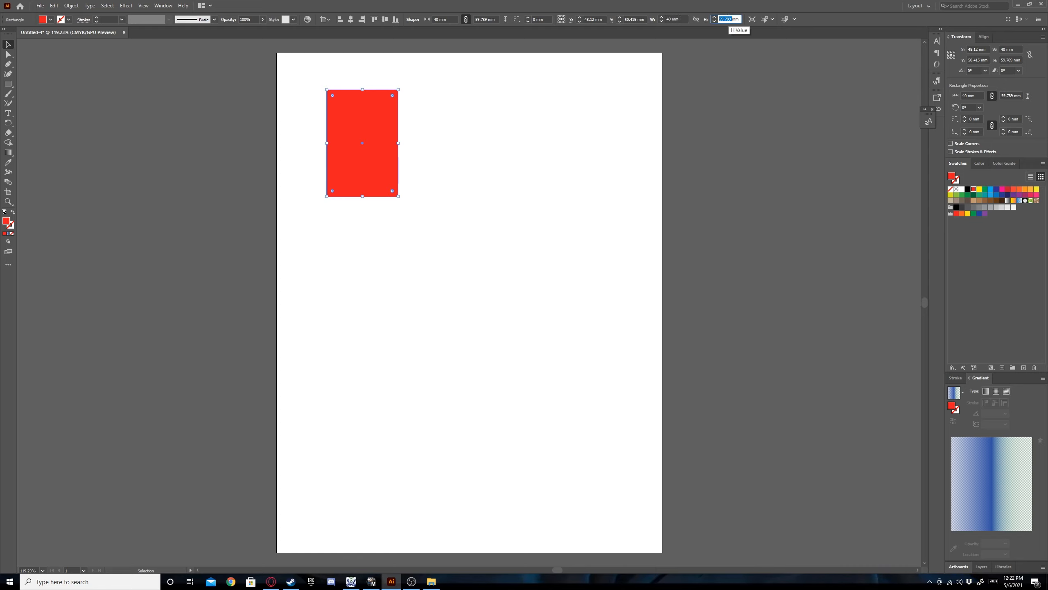
type("40")
key("Return")
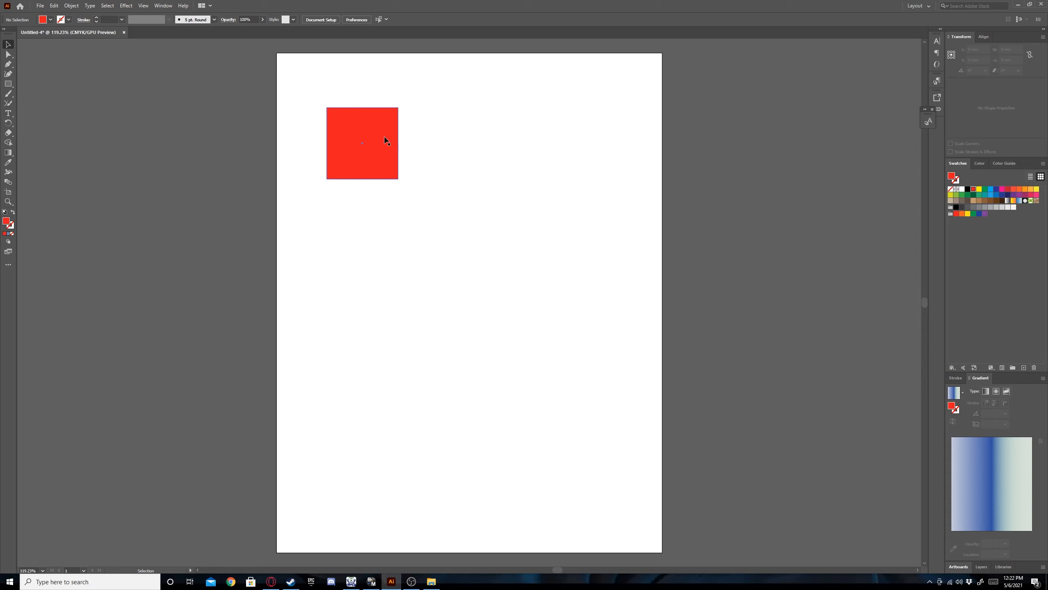
Move the red square right and slightly down, to the upper middle of the page.
left_click(391, 185)
left_click_drag(385, 171, 463, 190)
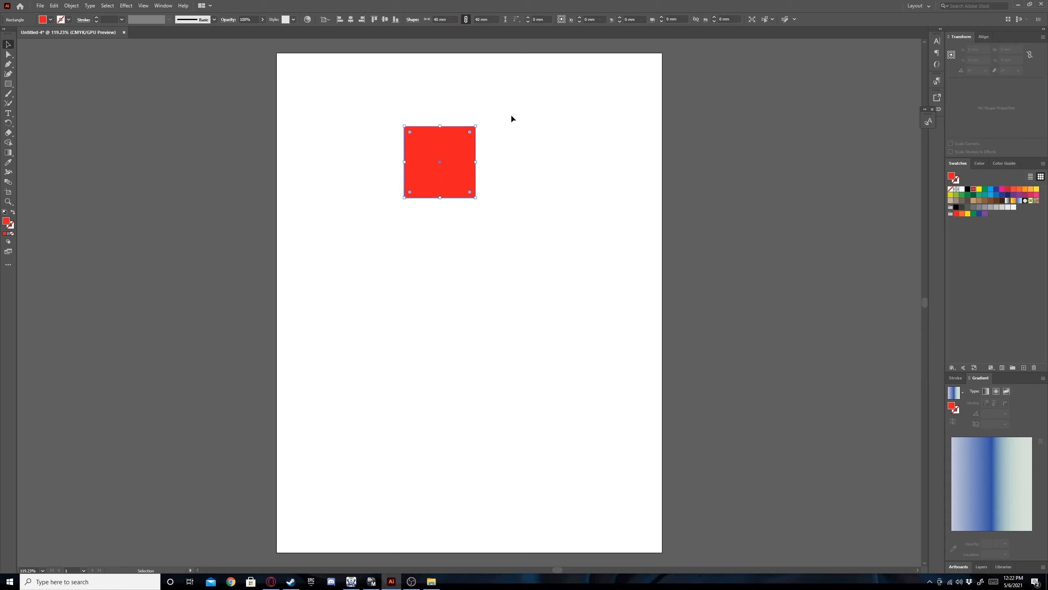
left_click(519, 165)
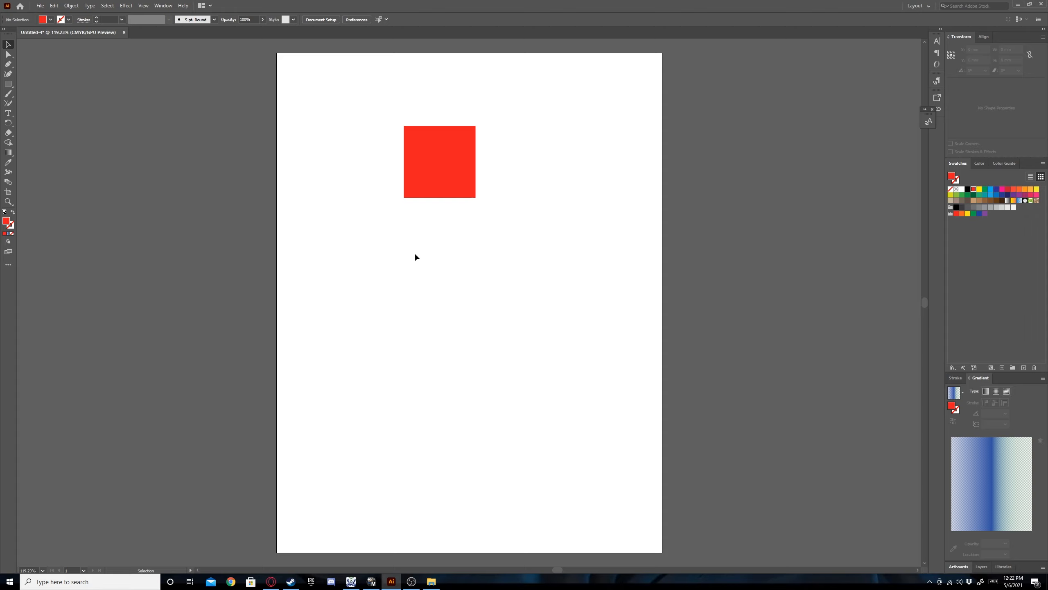
Draw a horizontal line segment about 116 mm long below the red square.
left_click(9, 84)
left_click(10, 85)
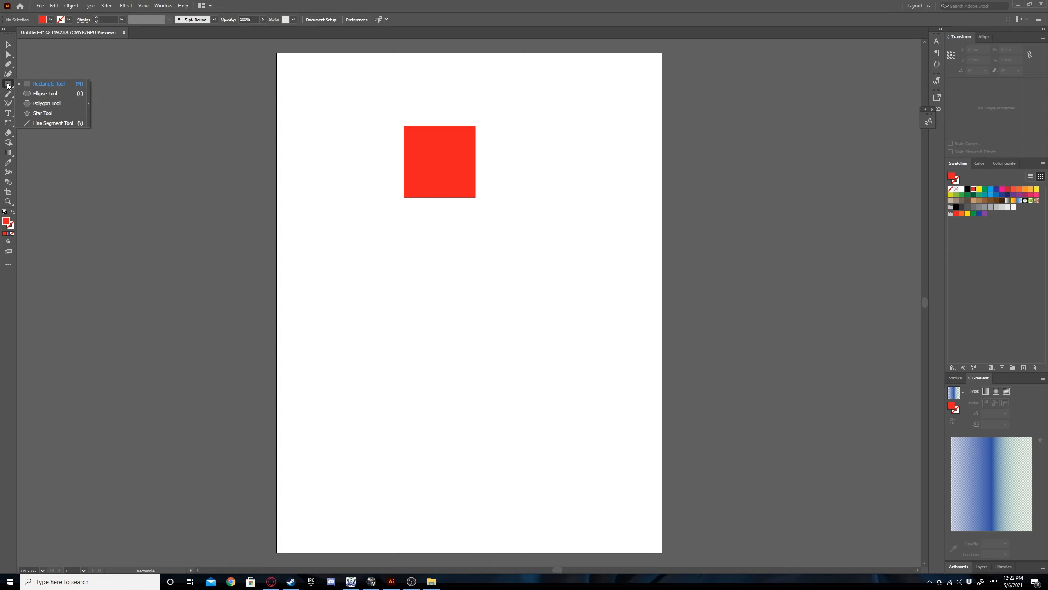
left_click(49, 125)
left_click_drag(380, 268, 532, 268)
left_click(8, 45)
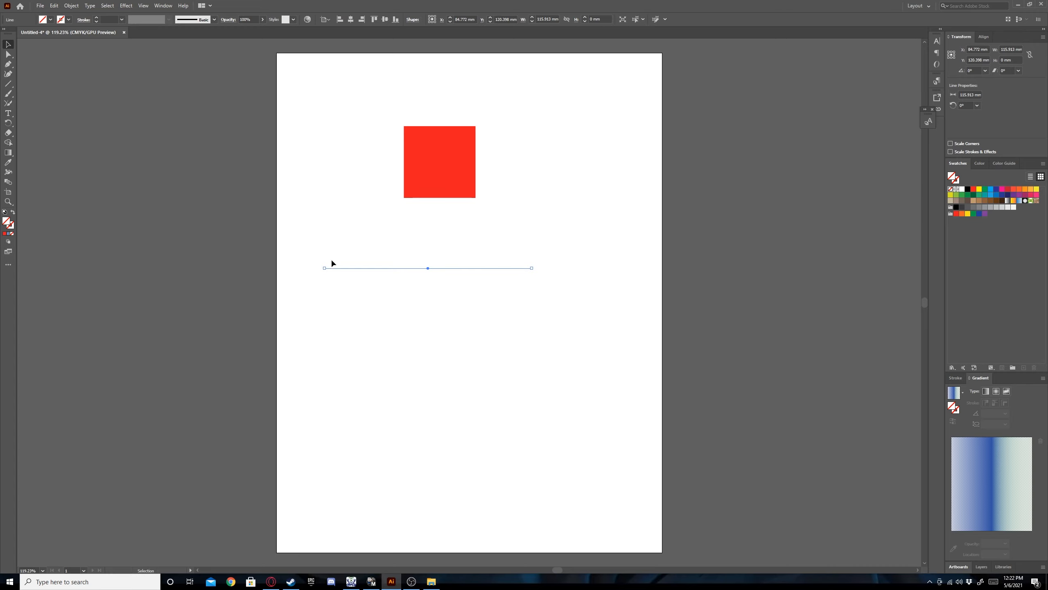
Set the stroke weight of the horizontal line to 3 pt.
left_click(408, 332)
left_click_drag(382, 231, 426, 291)
left_click(122, 19)
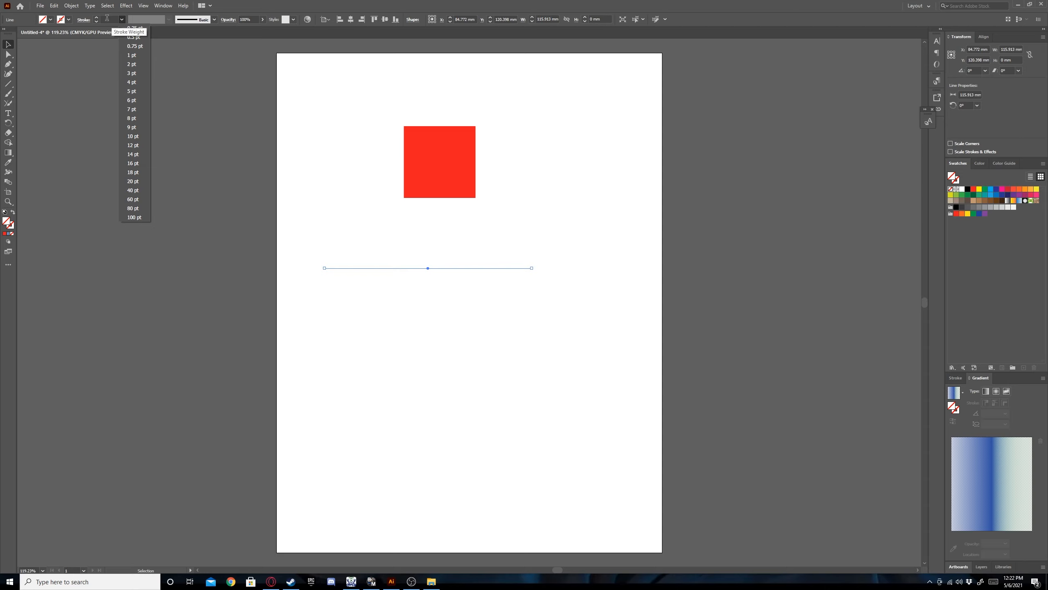
left_click(138, 75)
left_click(321, 223)
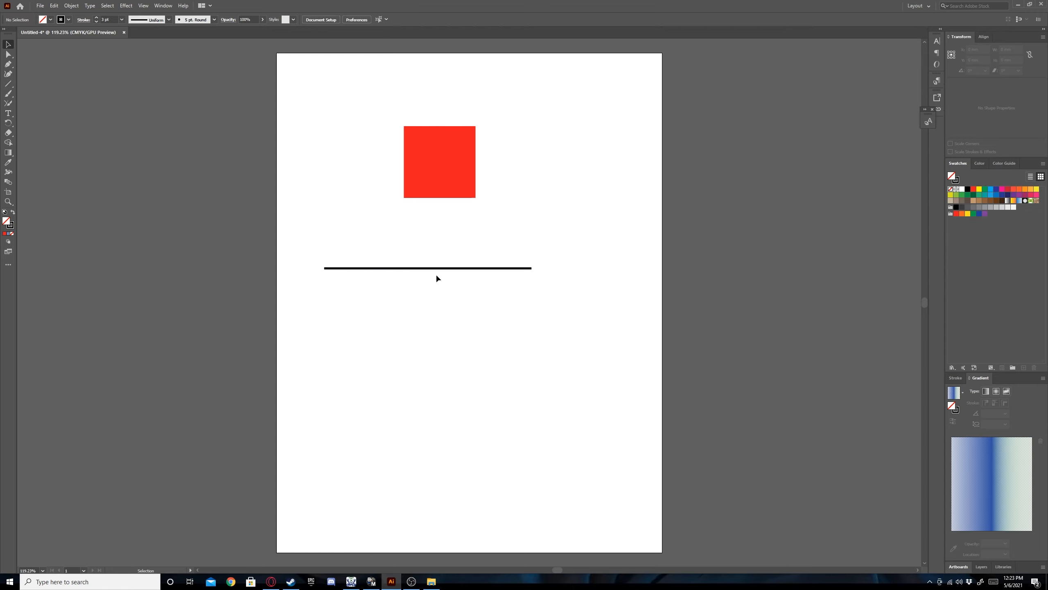
Move the red square from the upper middle to the page's upper-left corner.
left_click(448, 269)
left_click(455, 175)
left_click_drag(456, 179, 357, 133)
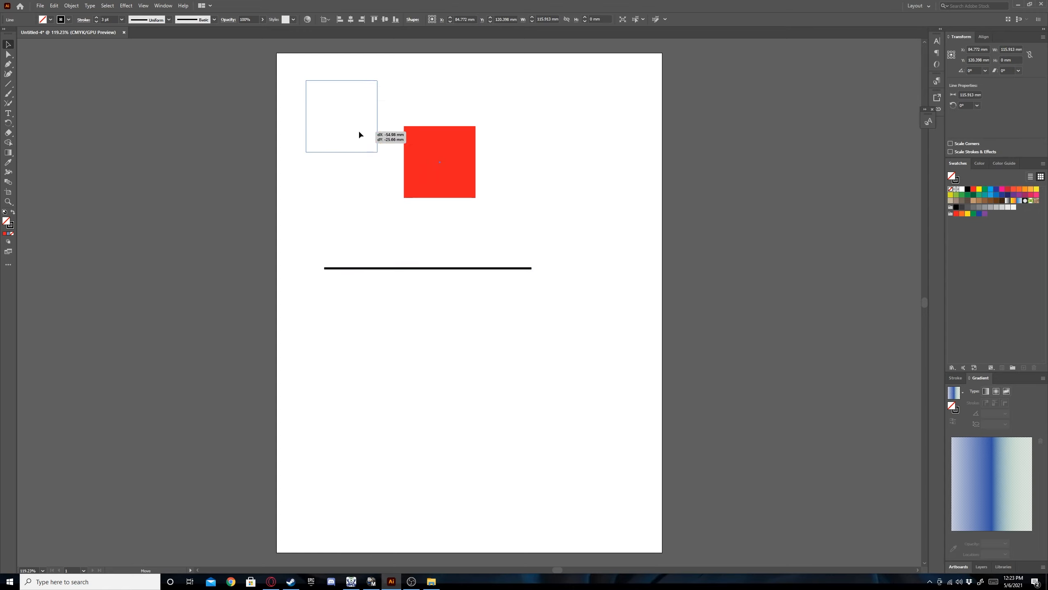
left_click(464, 207)
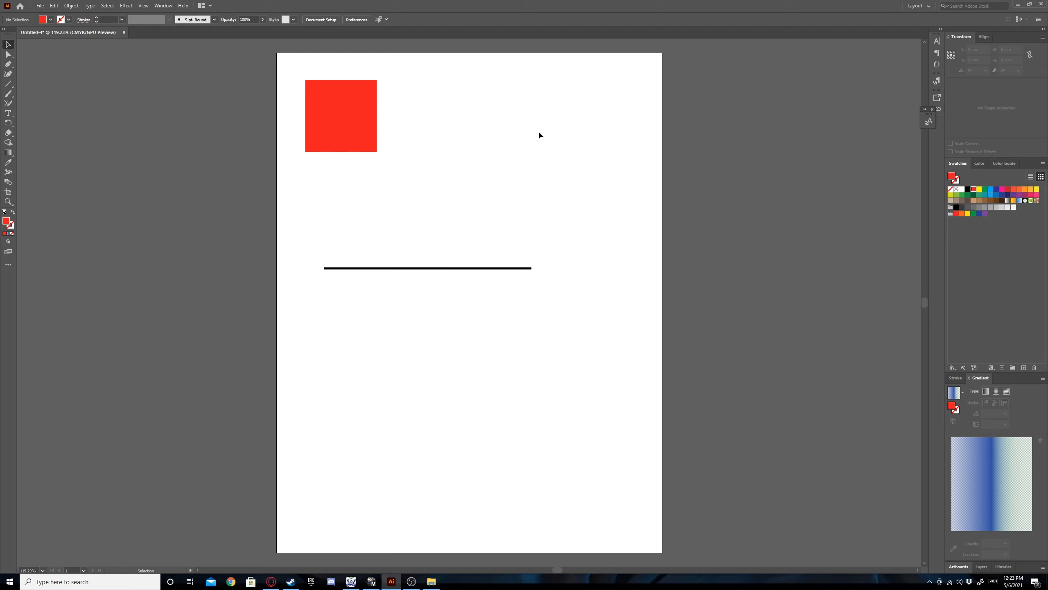
Draw a vertical line about 59 mm long down to the horizontal line's right end, with a 3 pt stroke weight.
left_click(8, 84)
left_click_drag(532, 164, 531, 269)
left_click(121, 20)
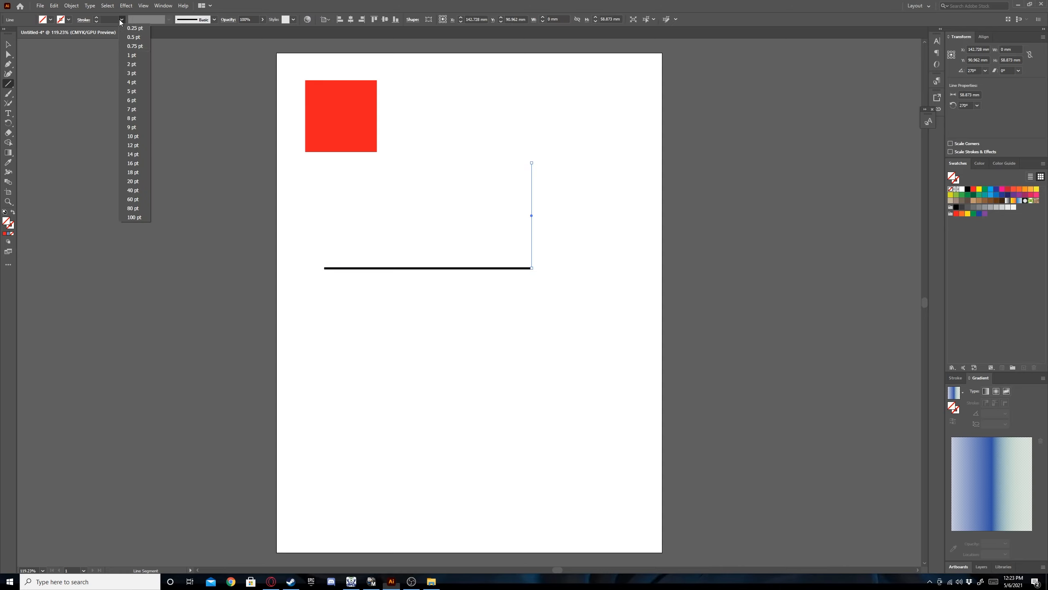
left_click(132, 73)
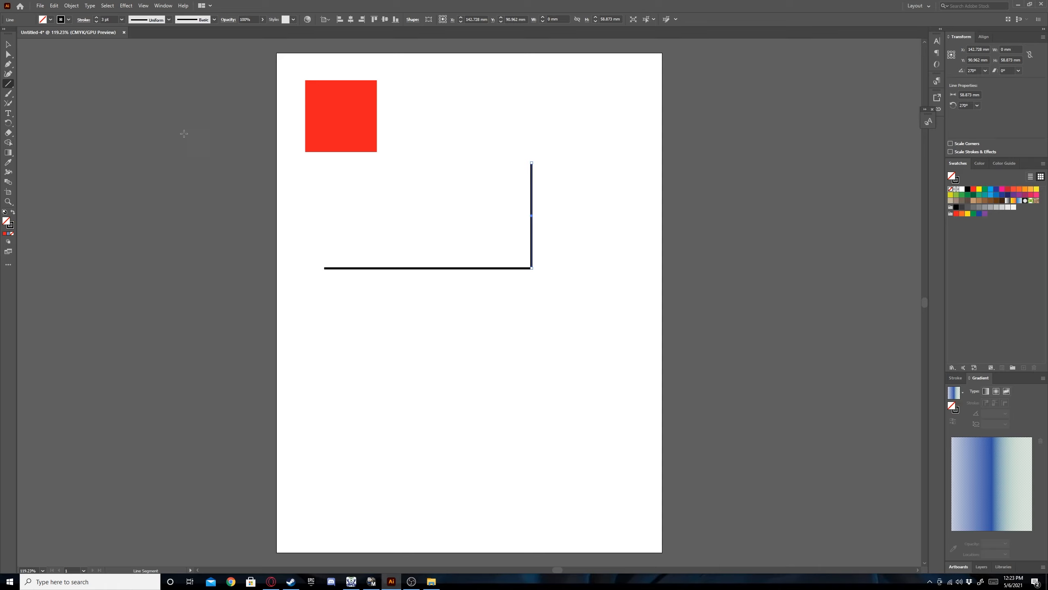
left_click(7, 44)
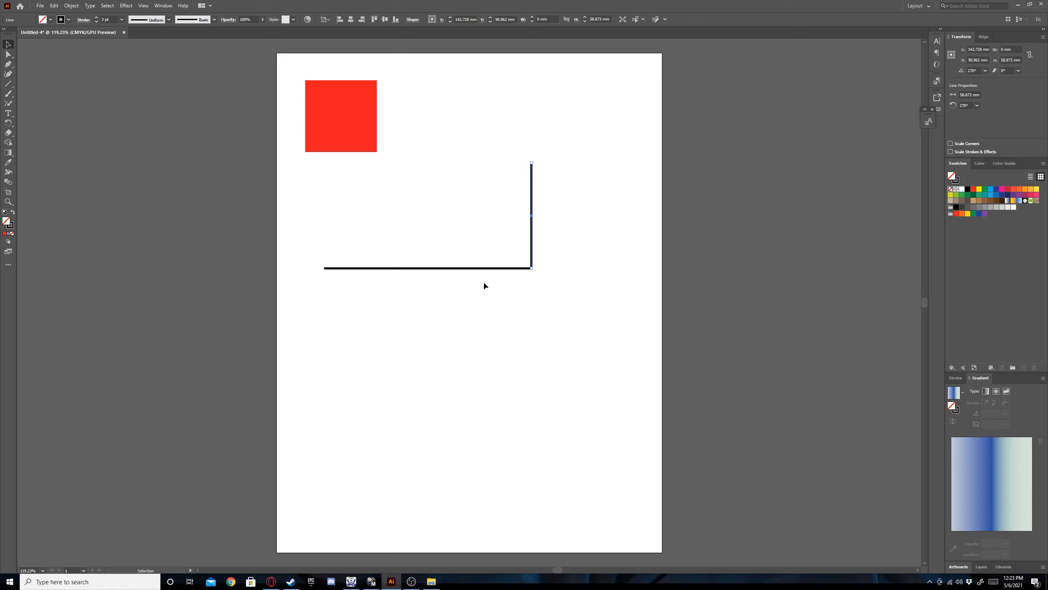
left_click(497, 285)
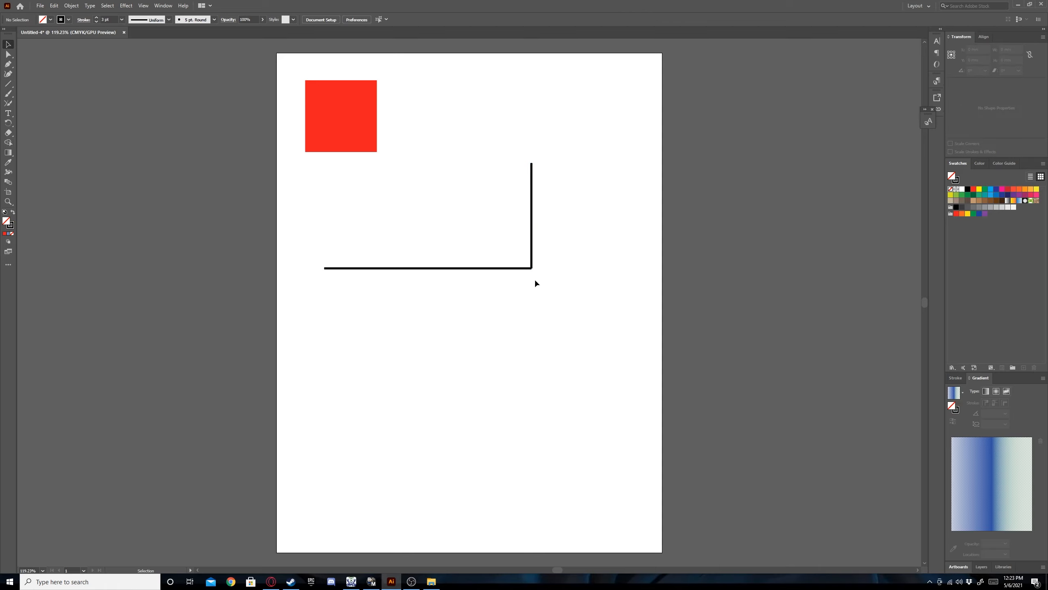
Examine the corner where the horizontal and vertical lines meet at 400% zoom.
left_click(42, 570)
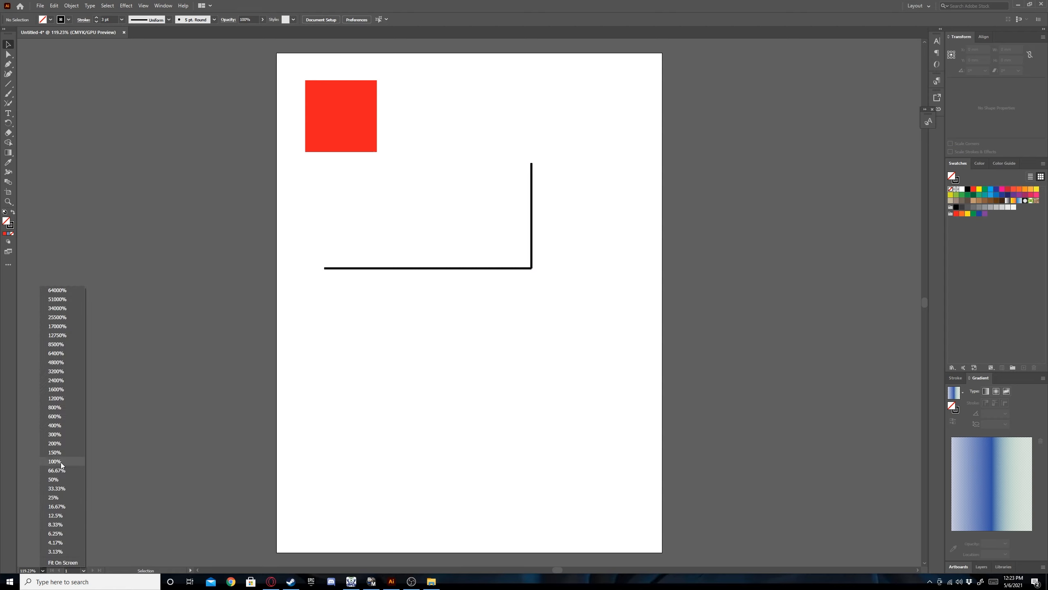
left_click(61, 428)
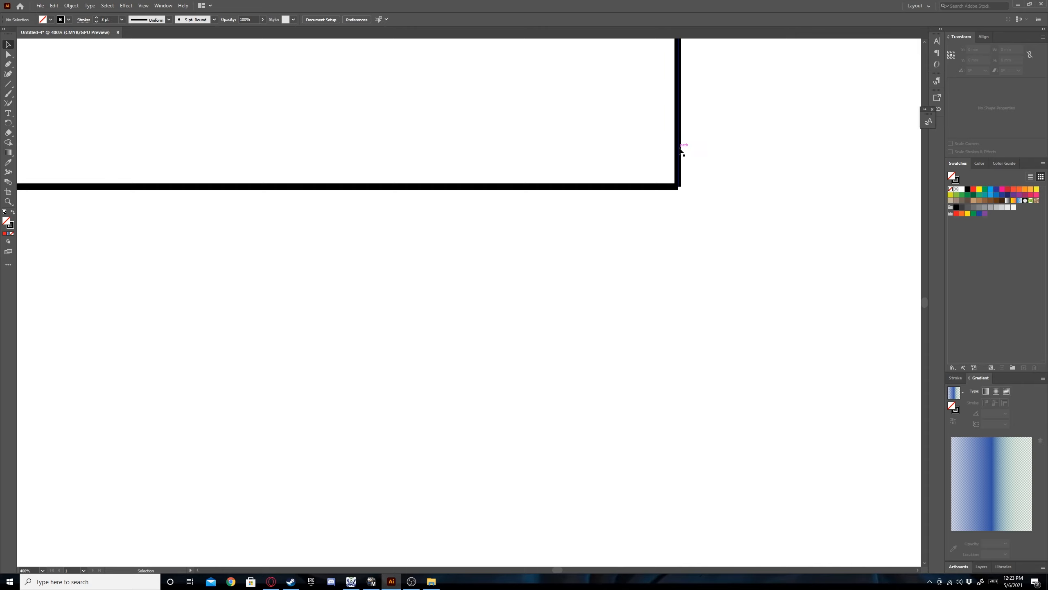
left_click(678, 185)
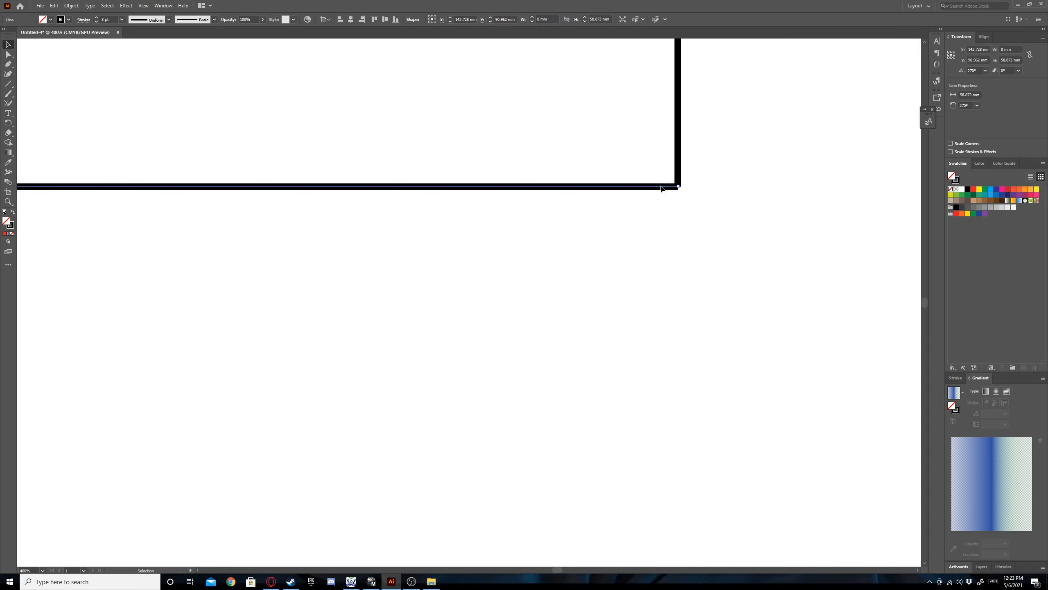
left_click(678, 185)
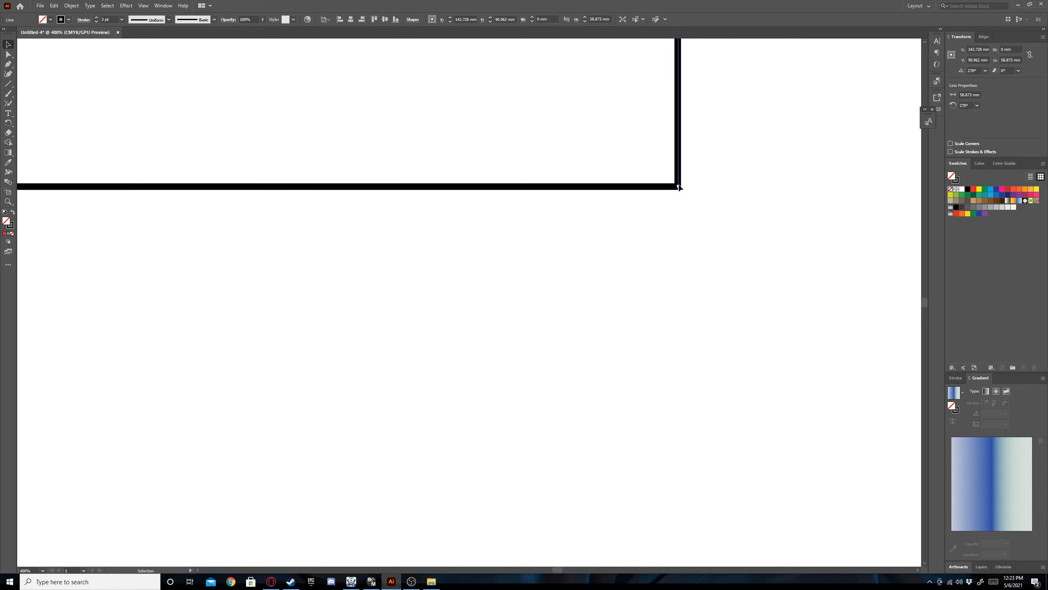
left_click(711, 192)
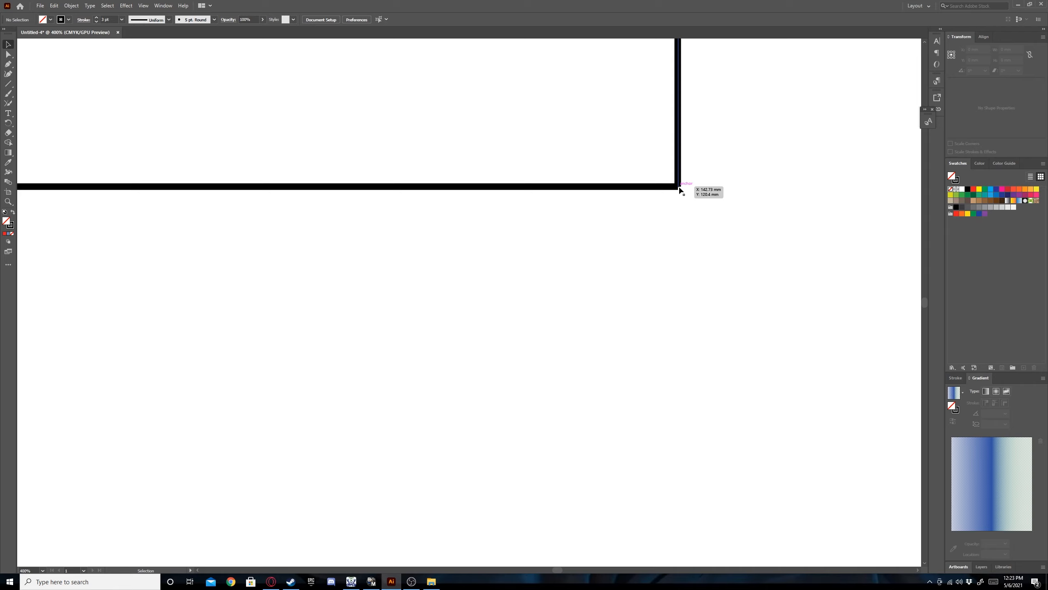
Look through the complete list of drawing tools to locate the Join tool.
left_click(9, 267)
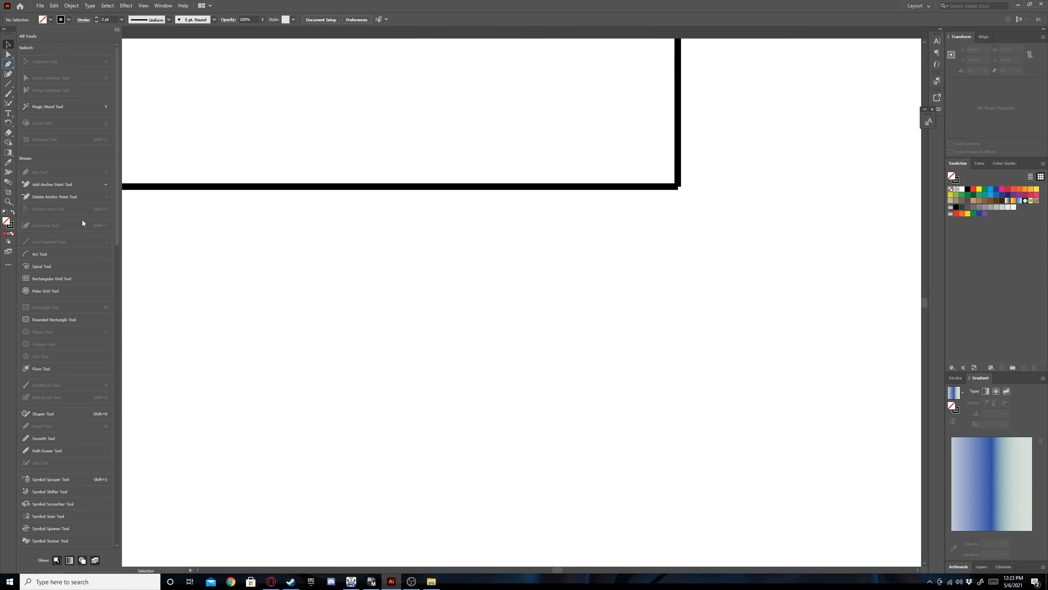
left_click(61, 415)
left_click(36, 463)
left_click(40, 449)
left_click(35, 461)
left_click(200, 264)
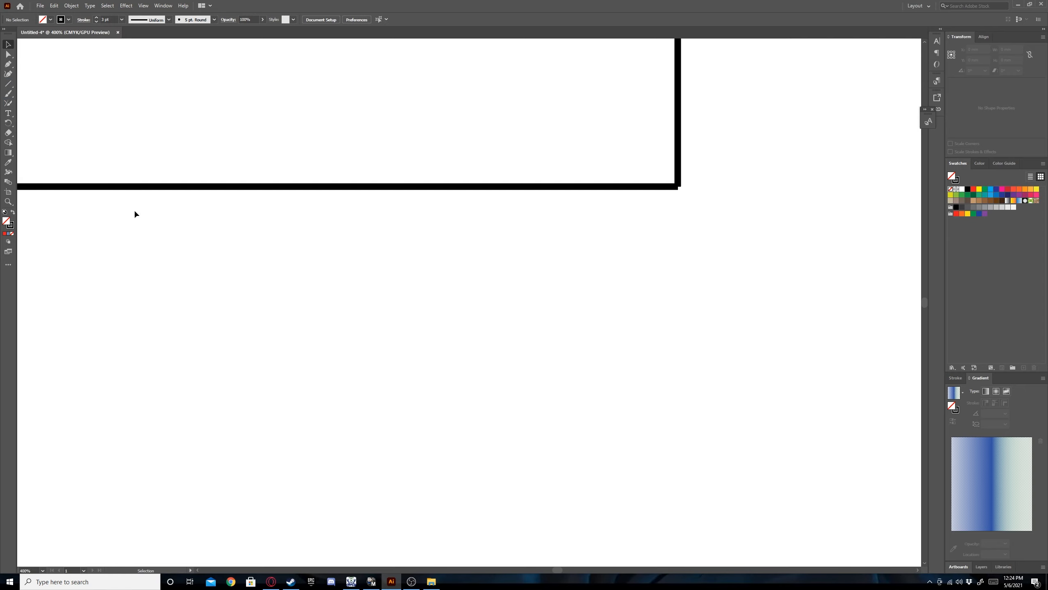
Join the horizontal and vertical lines into one path at their shared corner with the Join tool.
left_click(8, 103)
mouse_move(675, 187)
left_mouse_down()
mouse_move(685, 181)
mouse_move(677, 187)
left_mouse_up()
left_click(8, 44)
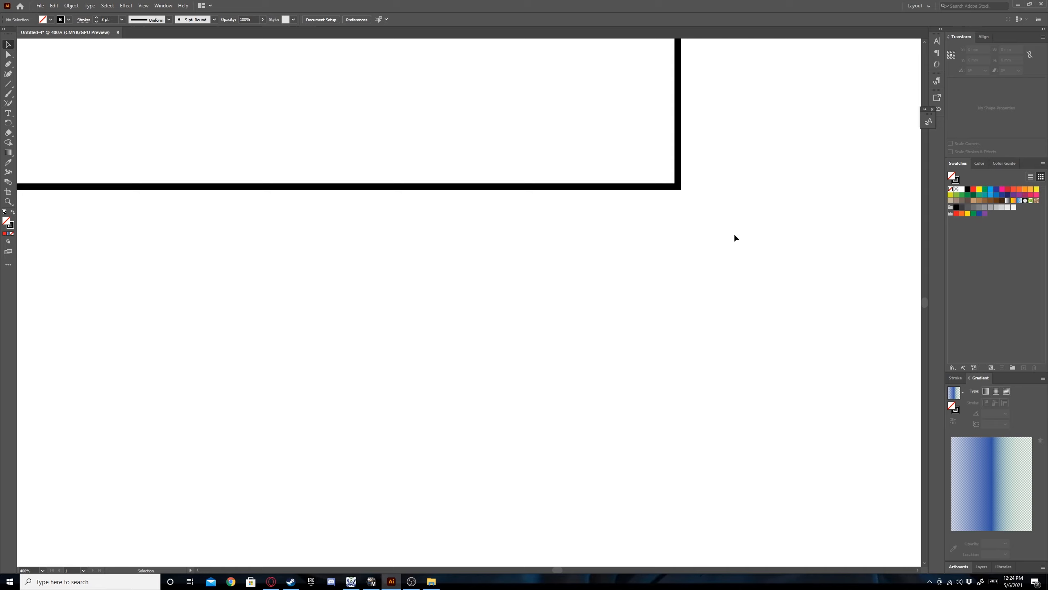
left_click(657, 187)
left_click(702, 170)
Move the red square below the horizontal line and place a pasted copy beside it on the right, level with it.
left_click(42, 570)
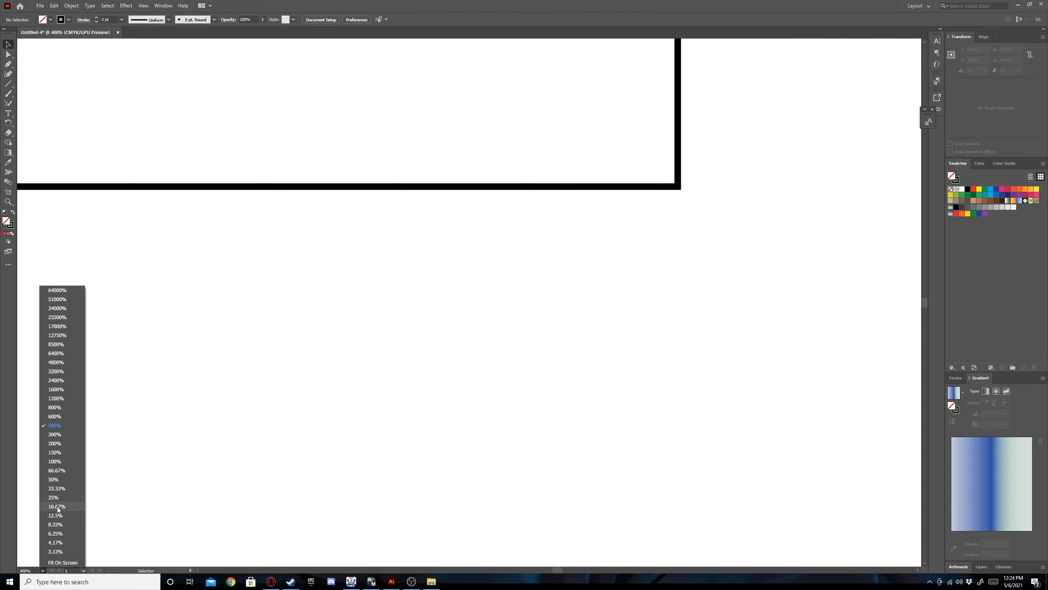
left_click(58, 461)
left_click_drag(362, 146, 399, 332)
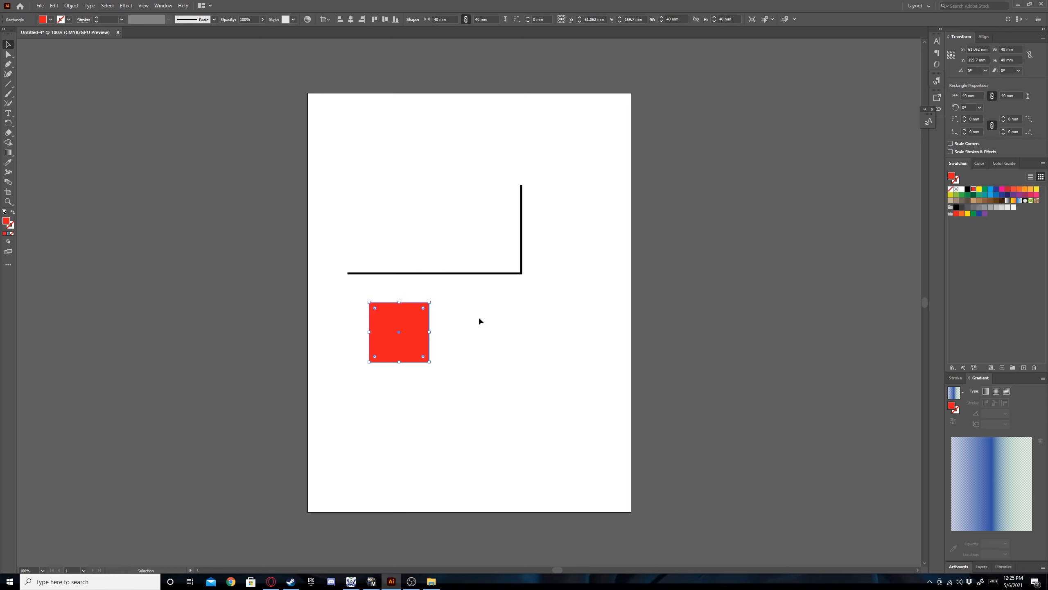
key("ctrl+v")
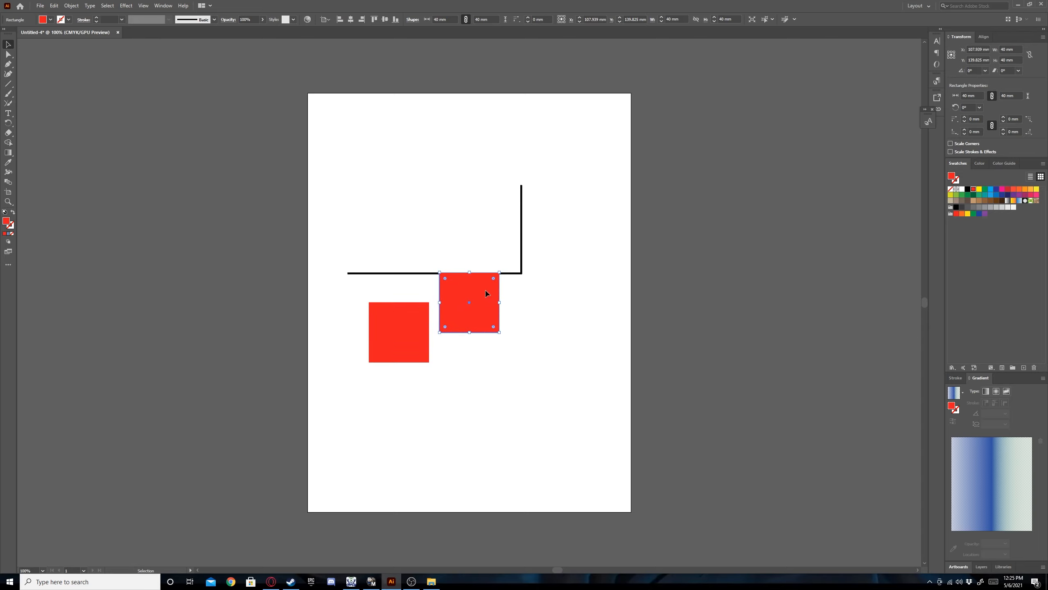
left_click_drag(485, 294, 491, 325)
left_click(548, 322)
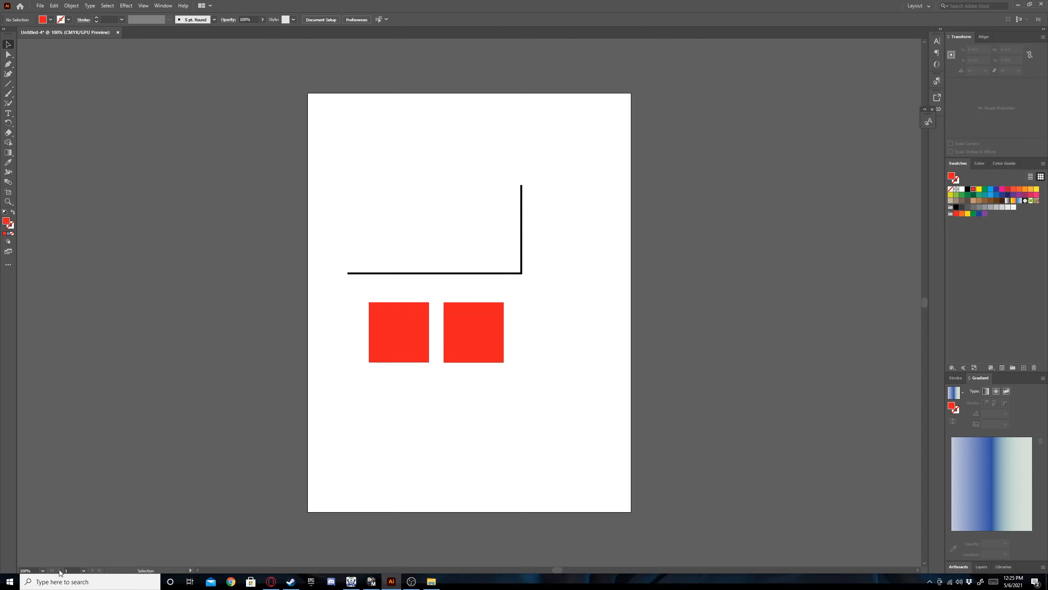
Draw a small red square about 6 mm wide between the horizontal line and the two large squares.
left_click(43, 570)
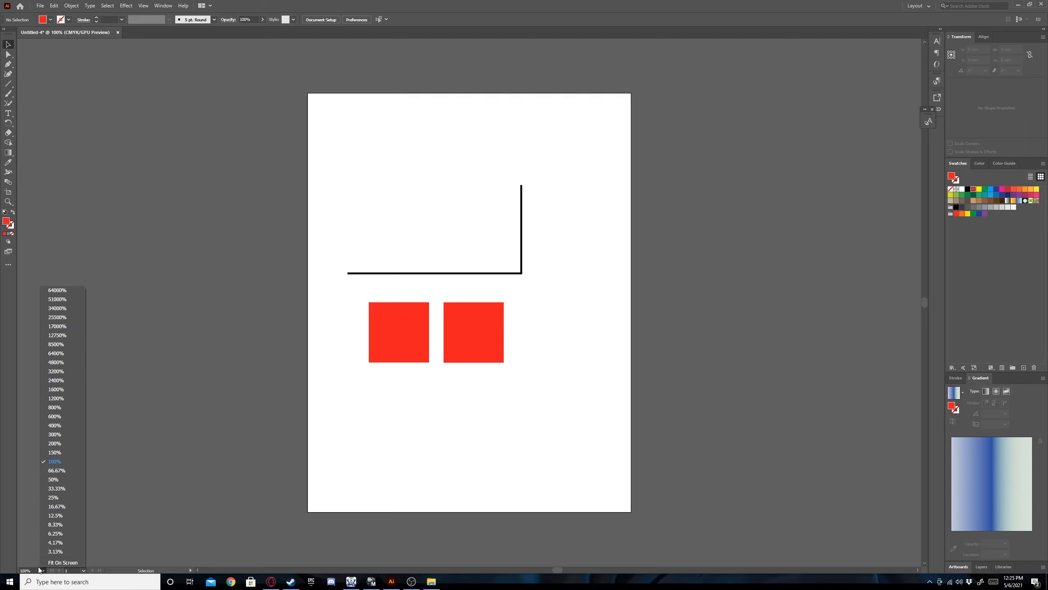
left_click(55, 434)
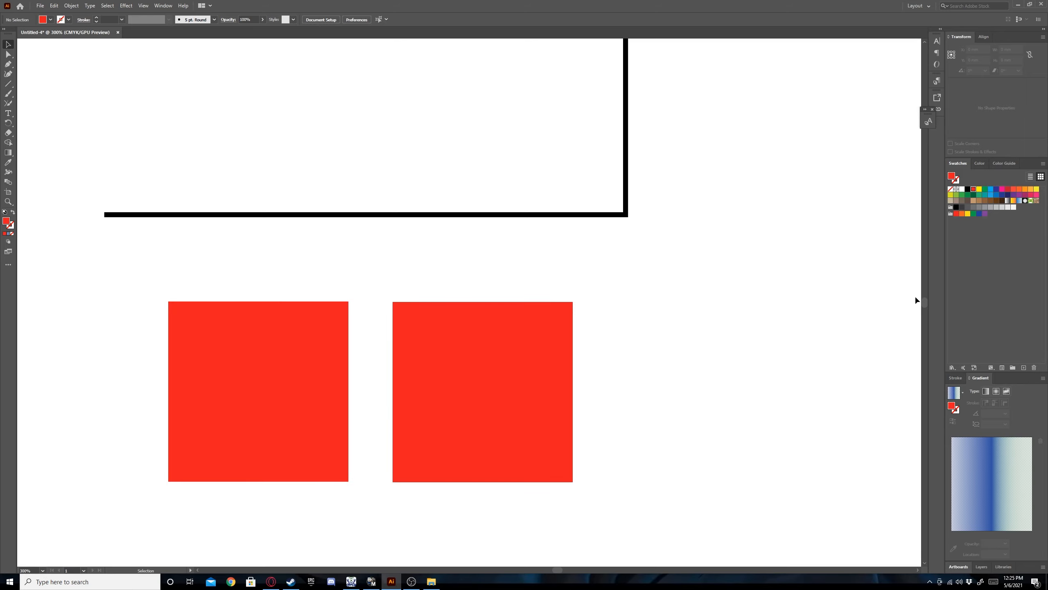
left_click_drag(927, 303, 927, 306)
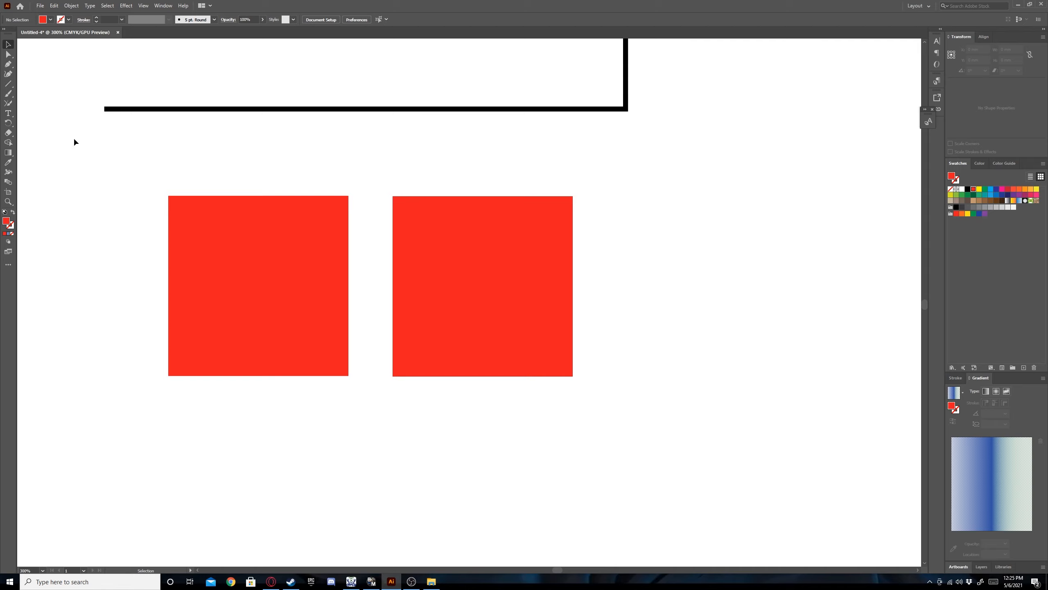
left_click(12, 88)
left_click(48, 83)
left_click_drag(311, 129, 338, 156)
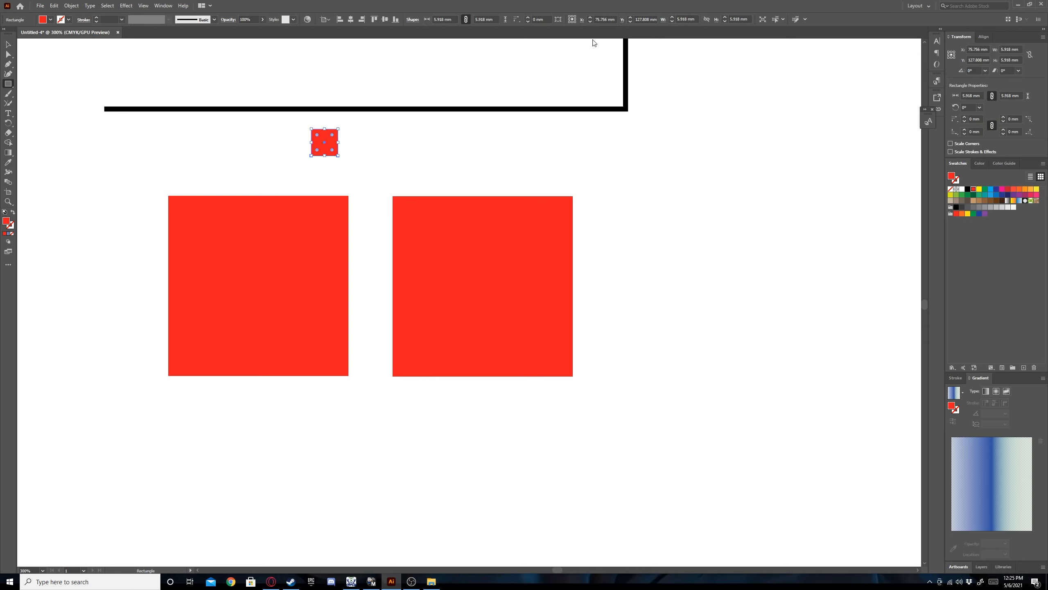
Set the width of the small red shape to 10 mm.
left_click(736, 18)
left_click(681, 19)
type("10")
key("Return")
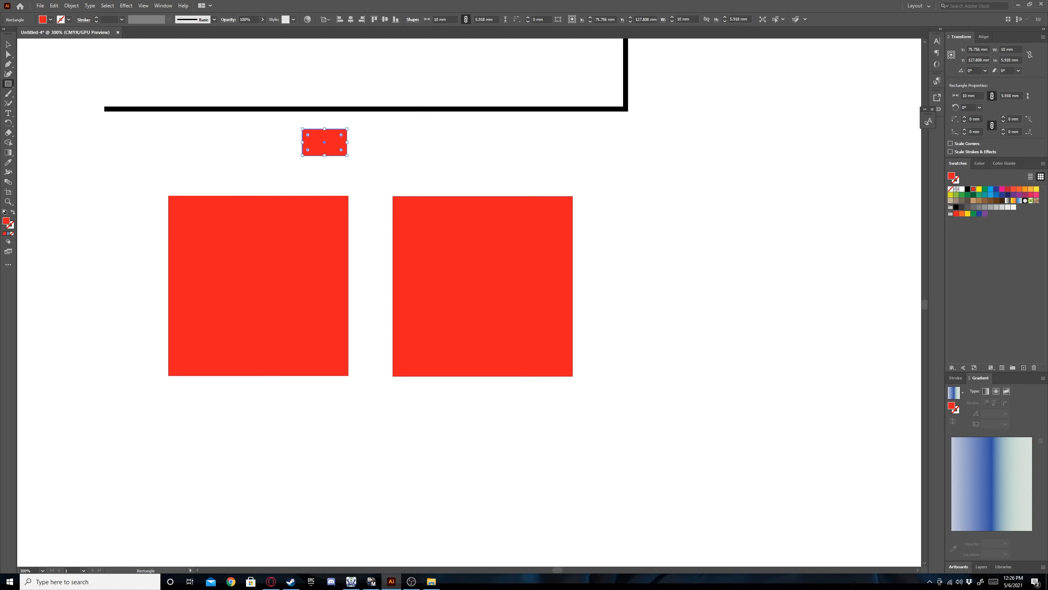
Move the right-hand large square straight right to widen the gap, and try to rotate the small rectangle about 33°.
left_click(9, 45)
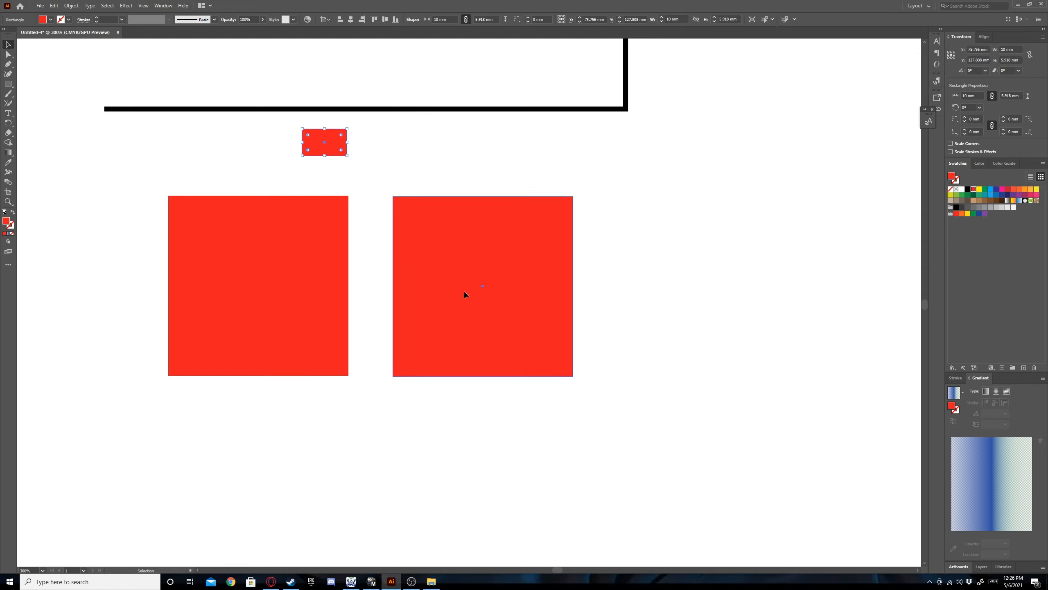
left_click_drag(432, 291, 547, 290)
left_click(310, 147)
left_click_drag(307, 150, 318, 151)
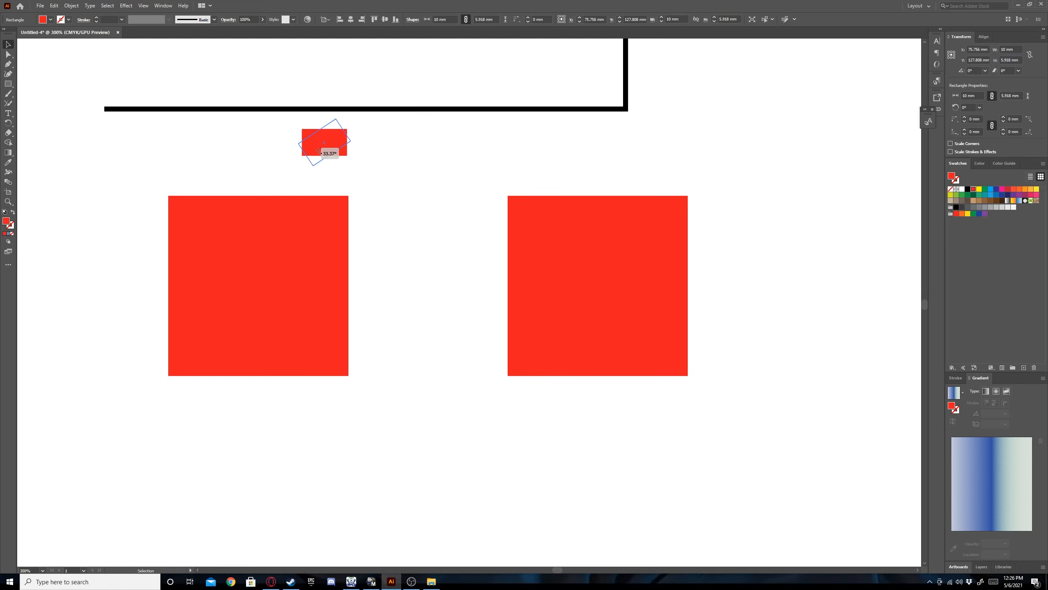